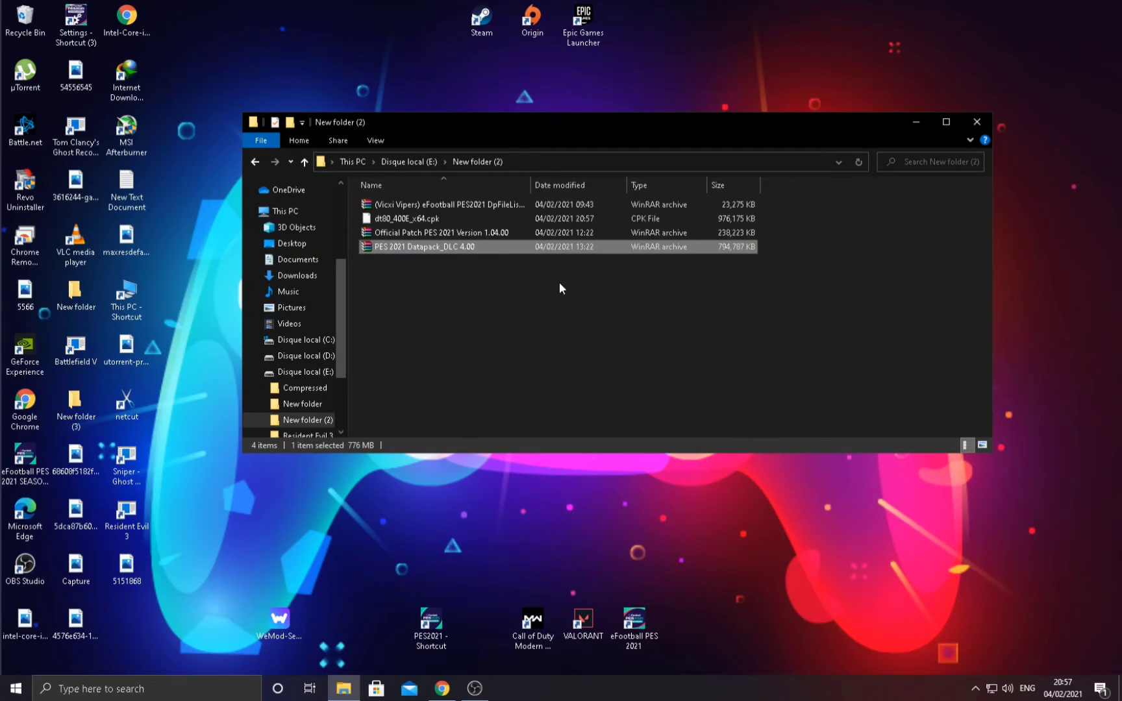
# Cut the dt80_400E_x64.cpk file from New folder (2).
pyautogui.click(415, 223)
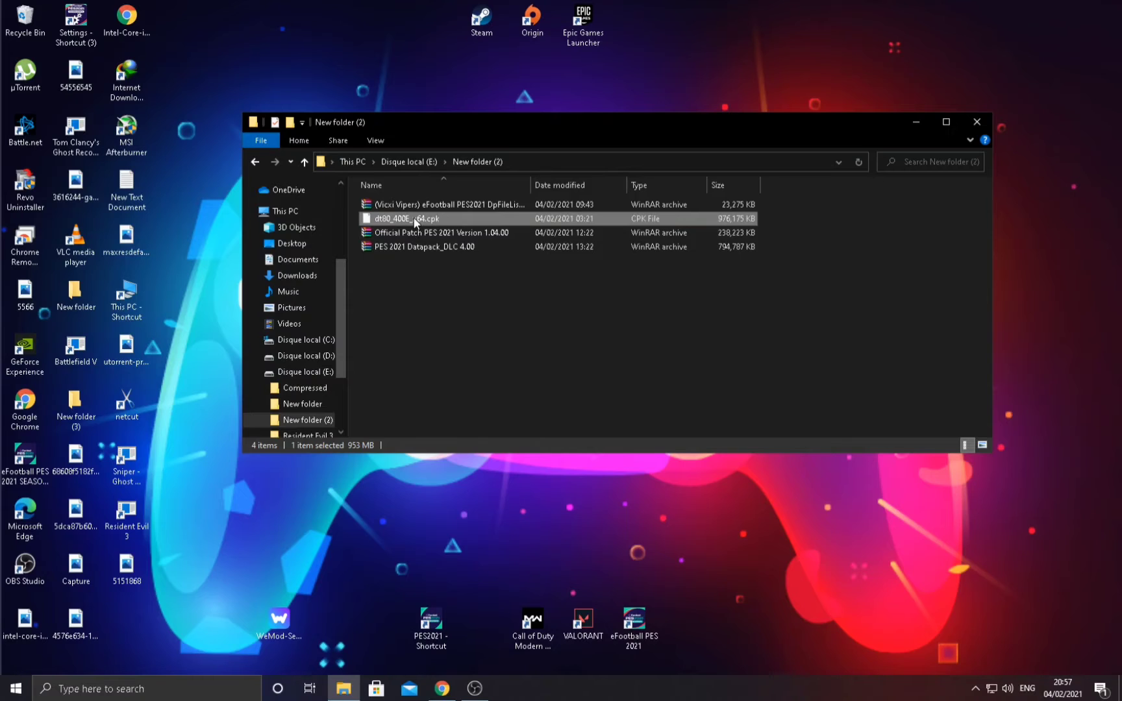
pyautogui.rightClick(416, 223)
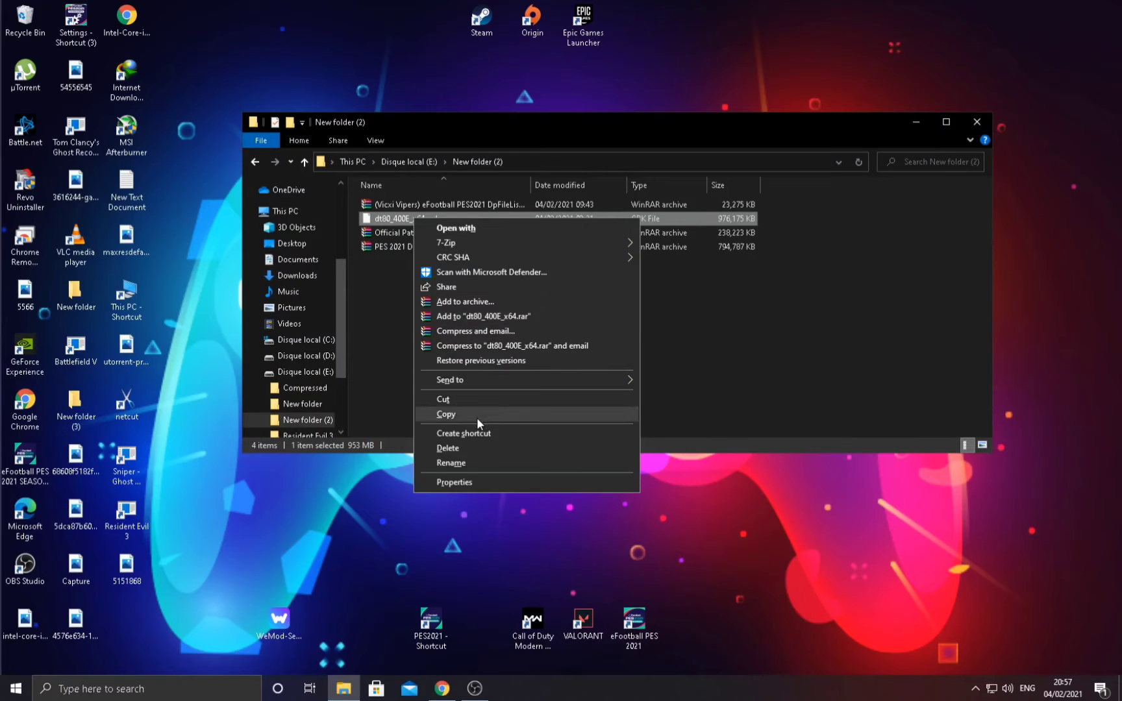
pyautogui.click(476, 401)
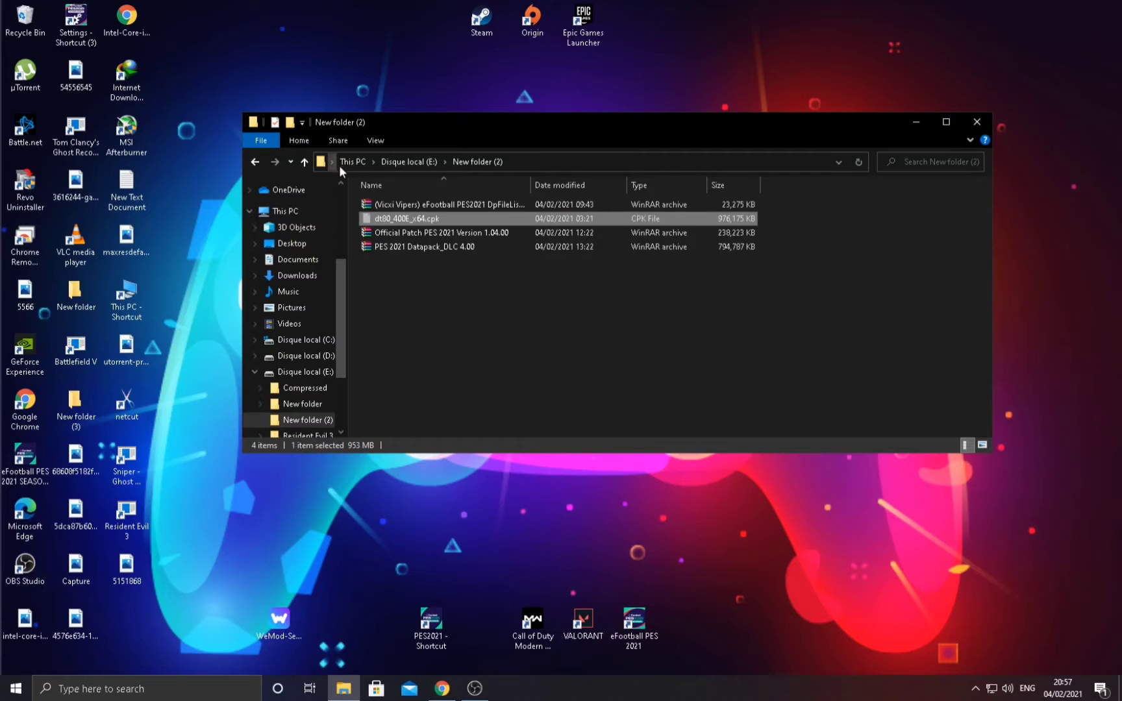
# Open the folder C:\Program Files (x86)\Steam\steamapps\common\eFootball PES 2021\download.
pyautogui.click(321, 340)
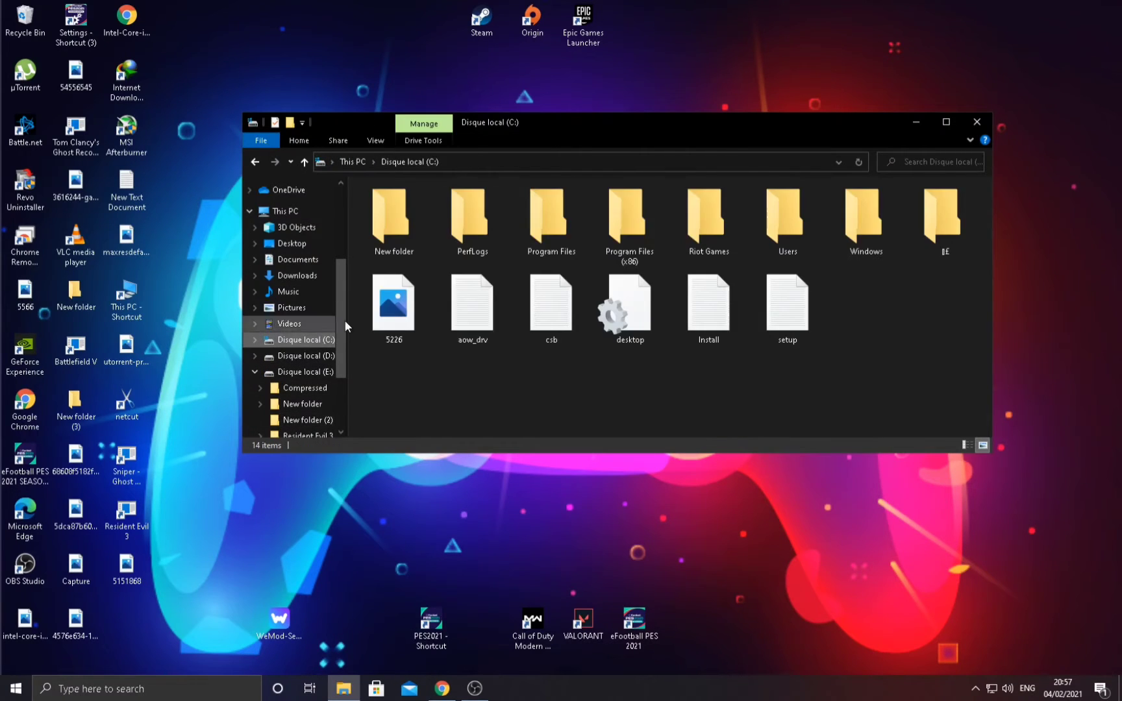
pyautogui.doubleClick(621, 245)
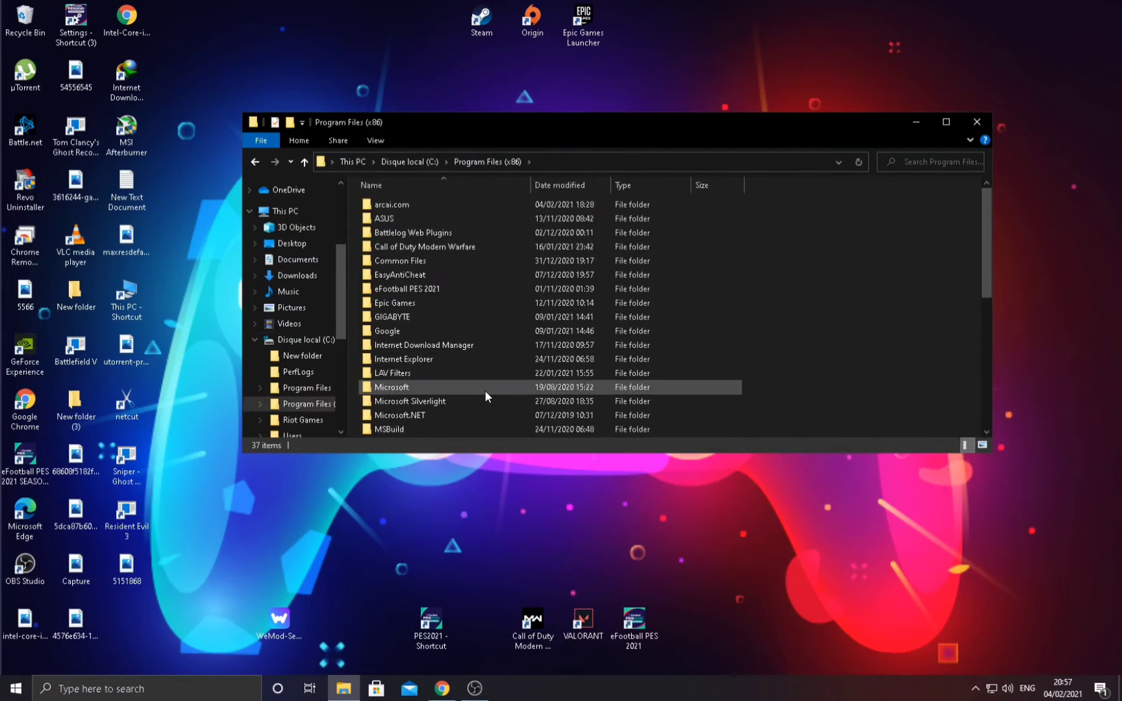
pyautogui.scroll(-1, 485, 391)
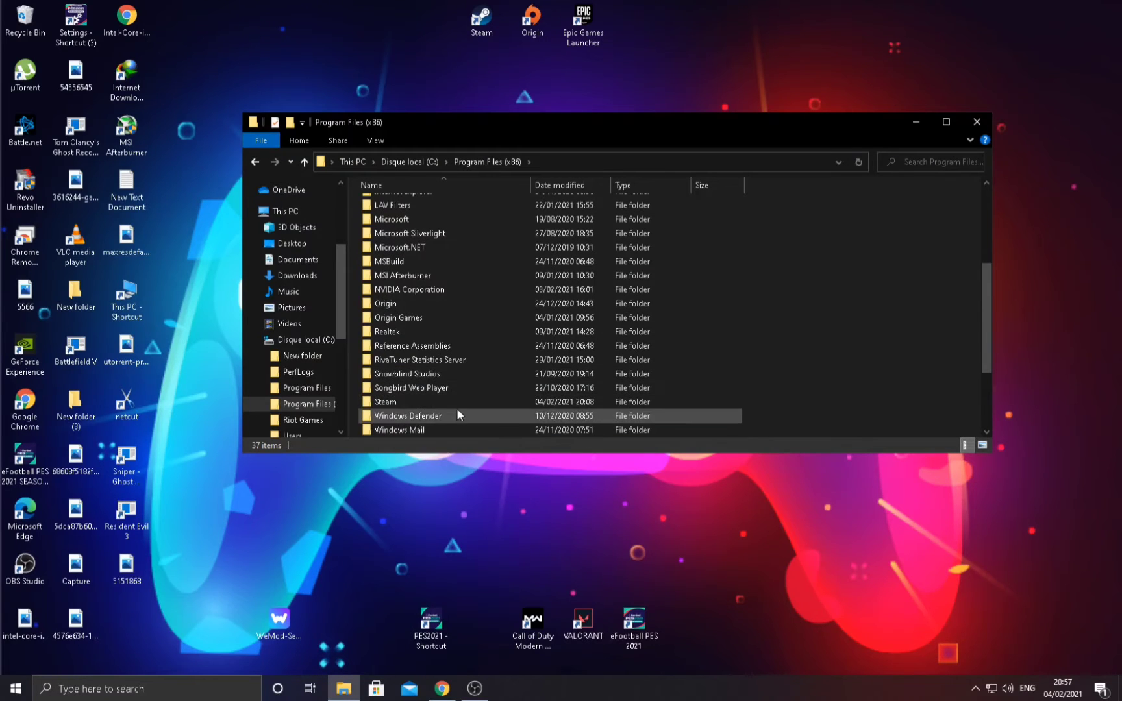
pyautogui.doubleClick(458, 404)
pyautogui.scroll(-5, 470, 383)
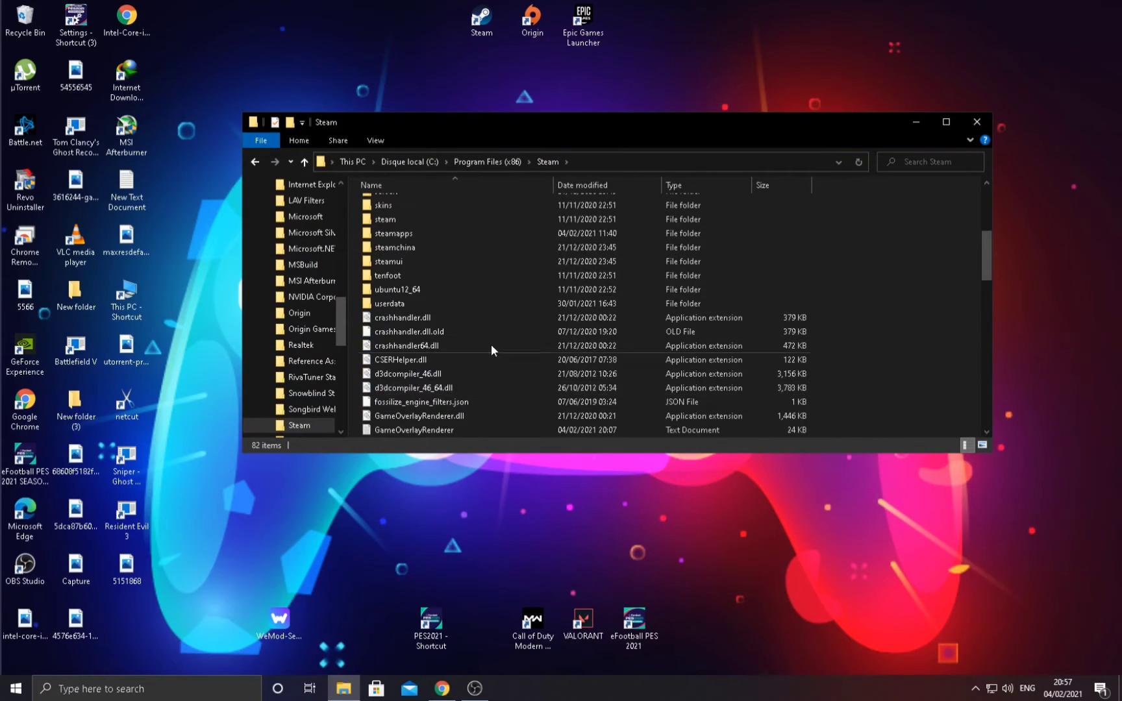
pyautogui.scroll(1, 494, 315)
pyautogui.doubleClick(497, 273)
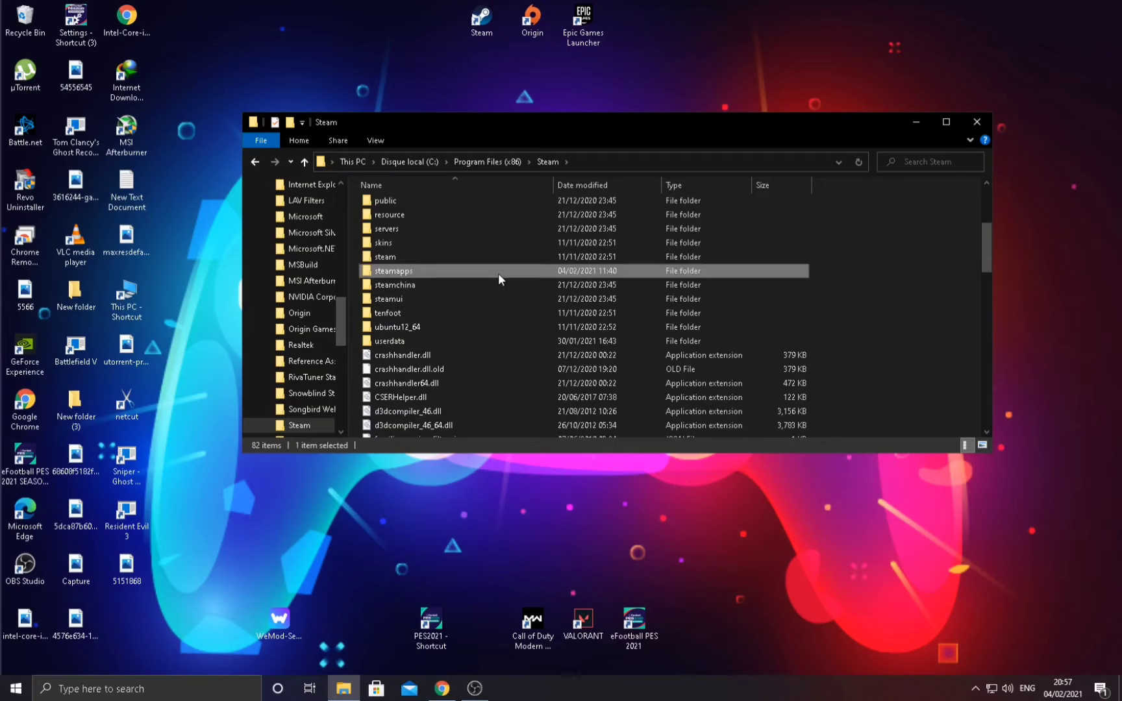
pyautogui.doubleClick(504, 203)
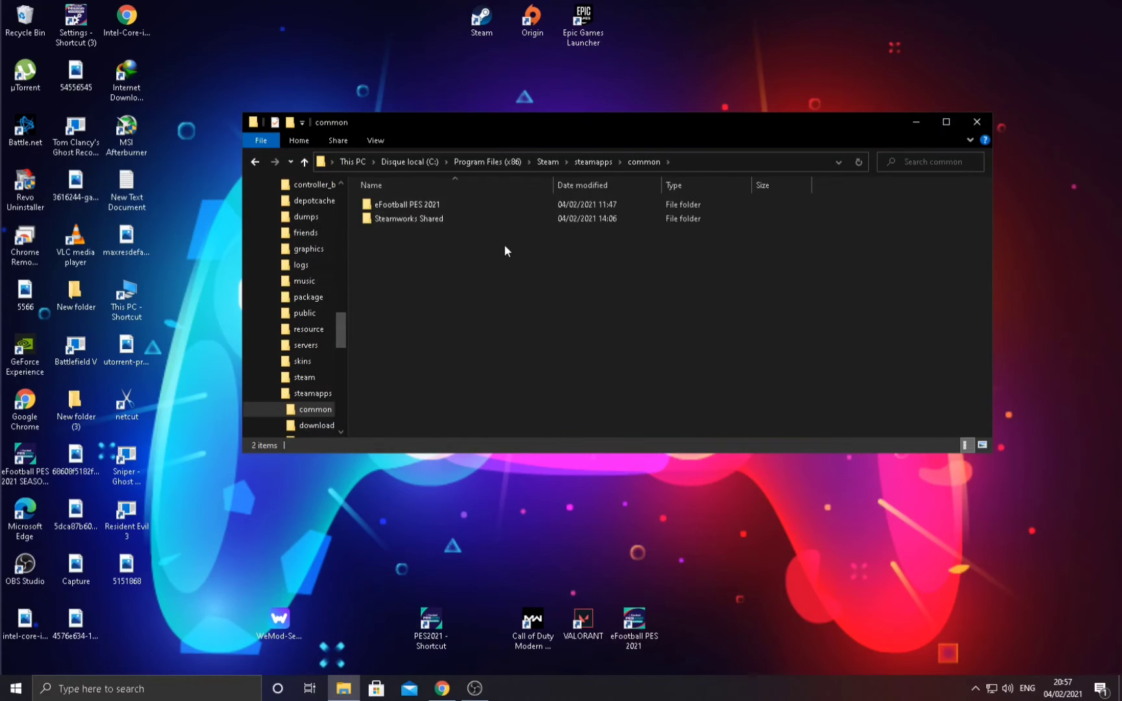
pyautogui.doubleClick(509, 204)
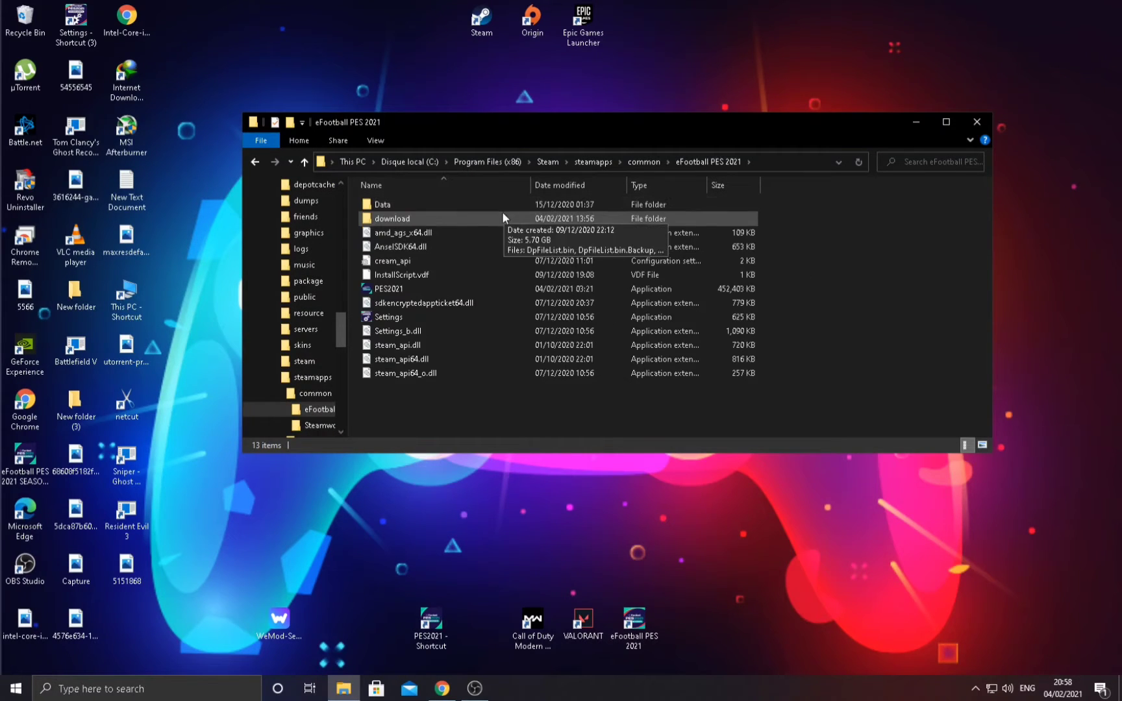
pyautogui.doubleClick(503, 213)
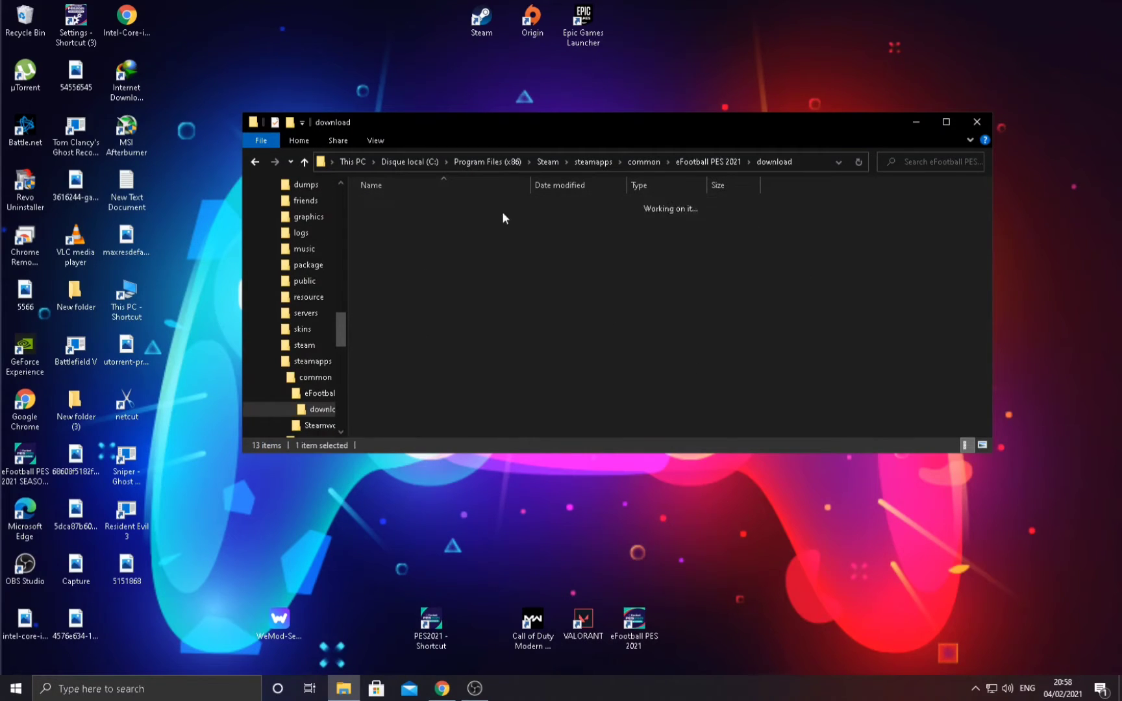
# Try to paste the cut dt80_400E_x64.cpk into the download folder, dismissing the file replacement request.
pyautogui.rightClick(561, 355)
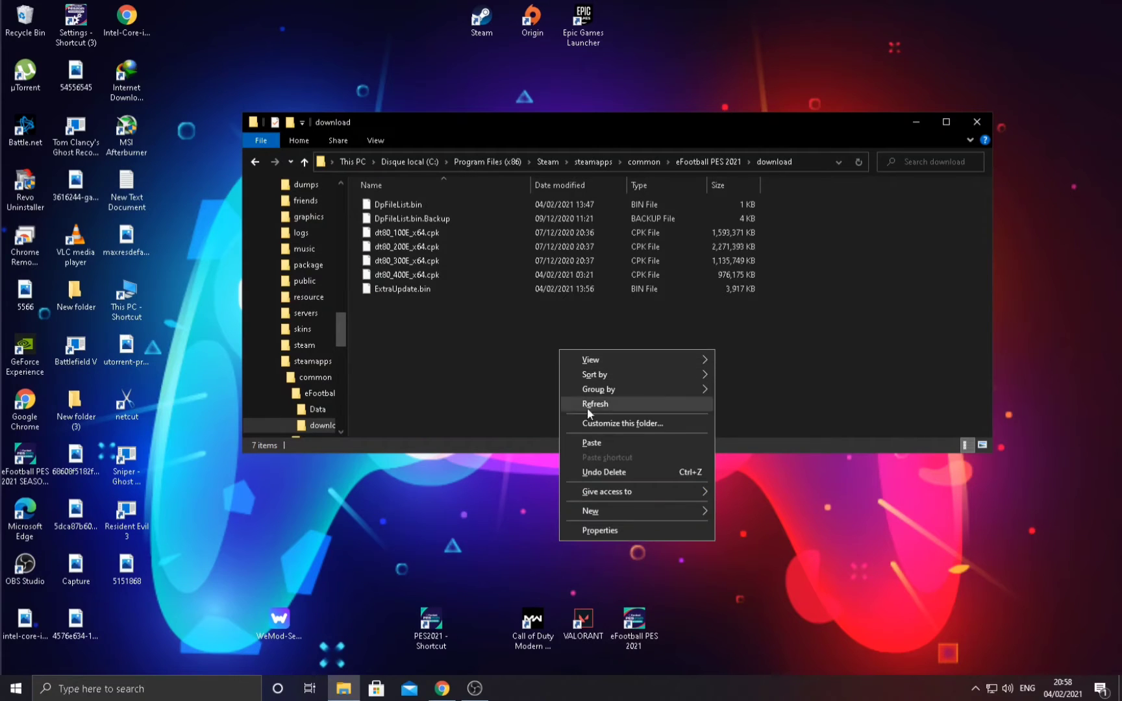
pyautogui.click(666, 442)
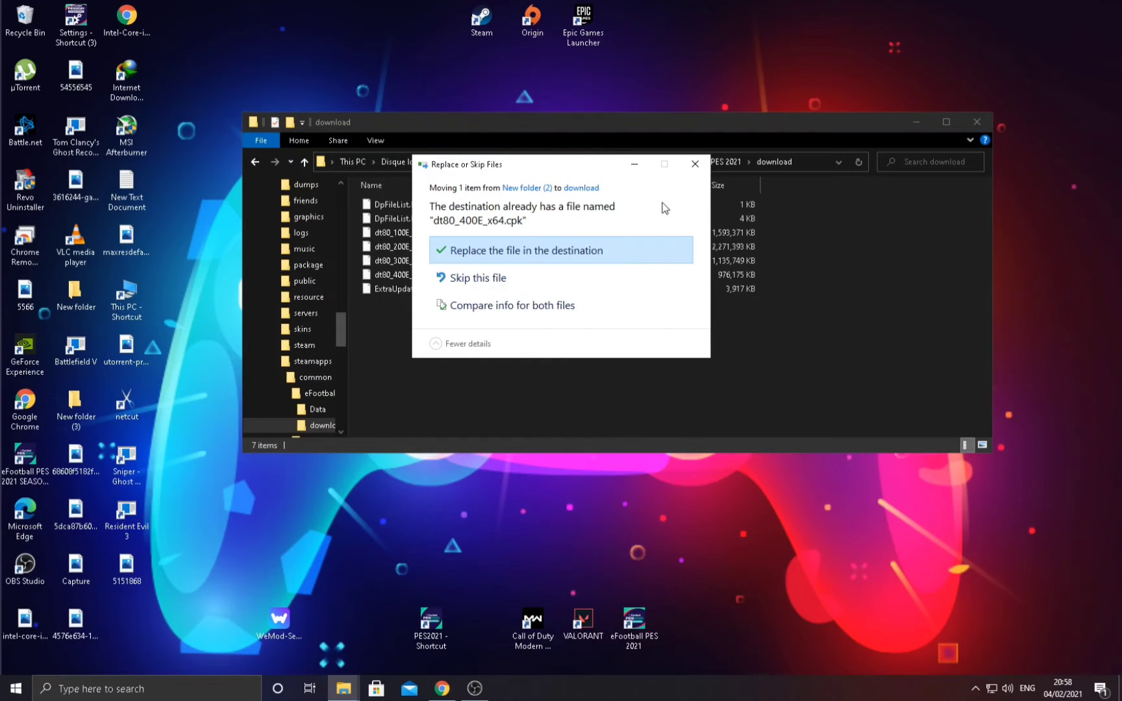
pyautogui.click(694, 164)
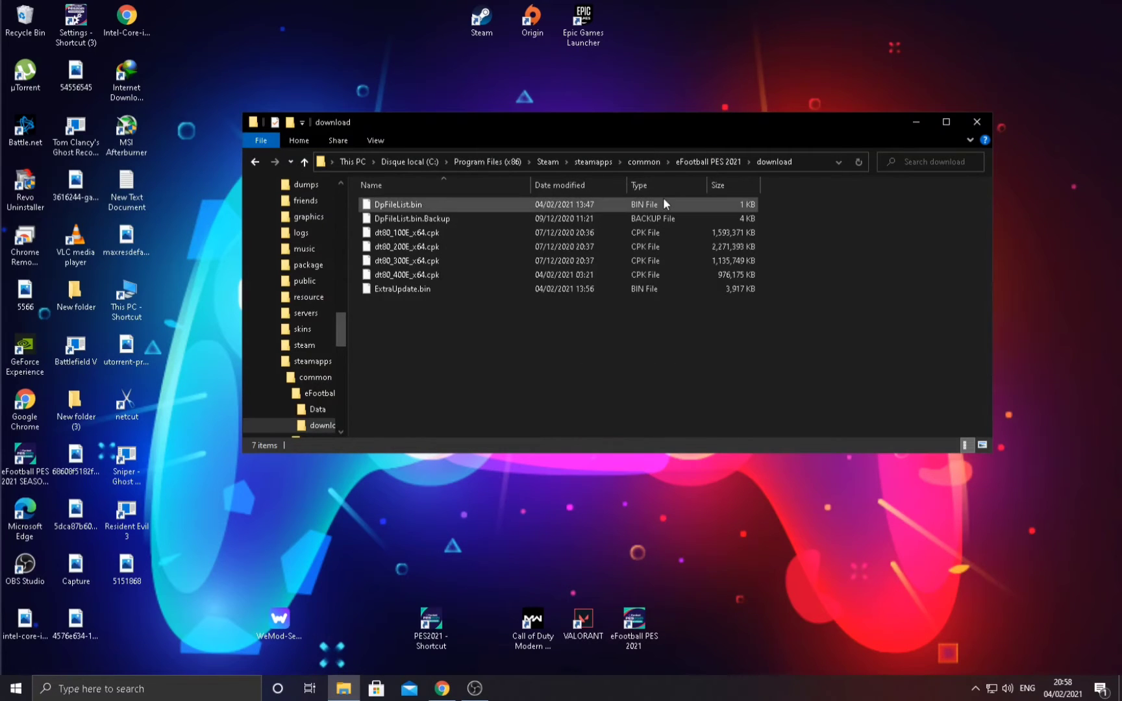
# Go back to New folder (2) on drive E.
pyautogui.click(255, 163)
pyautogui.click(255, 163)
pyautogui.click(254, 163)
pyautogui.click(255, 163)
pyautogui.click(254, 163)
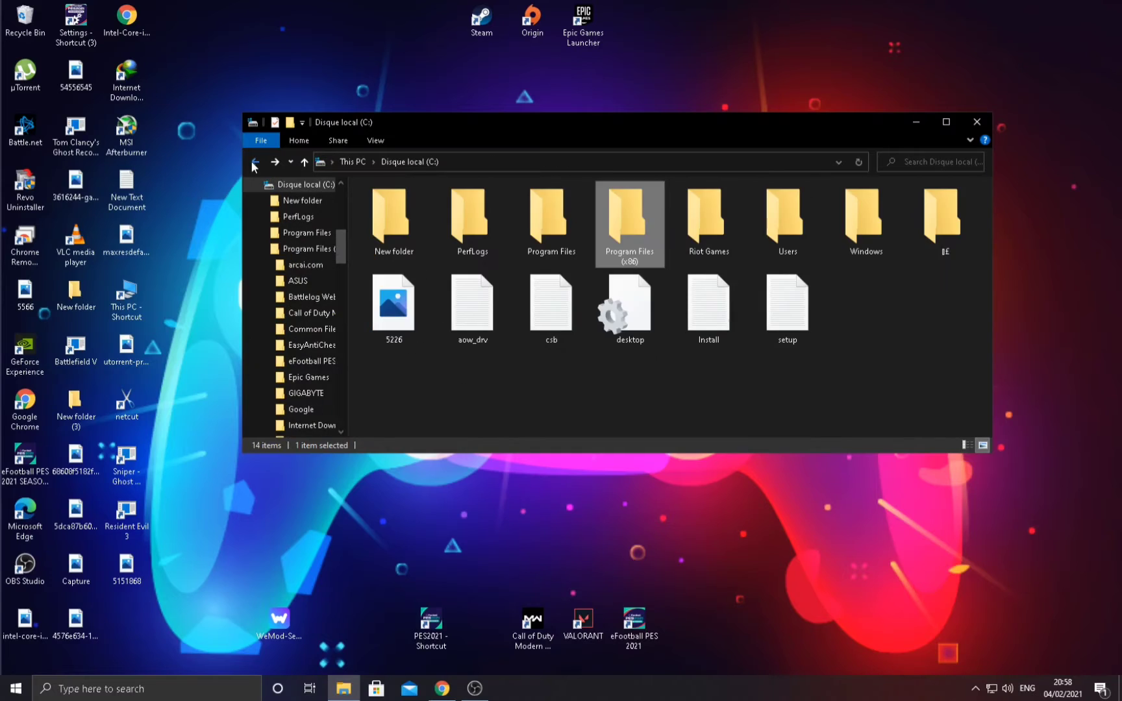
pyautogui.click(255, 163)
pyautogui.click(254, 163)
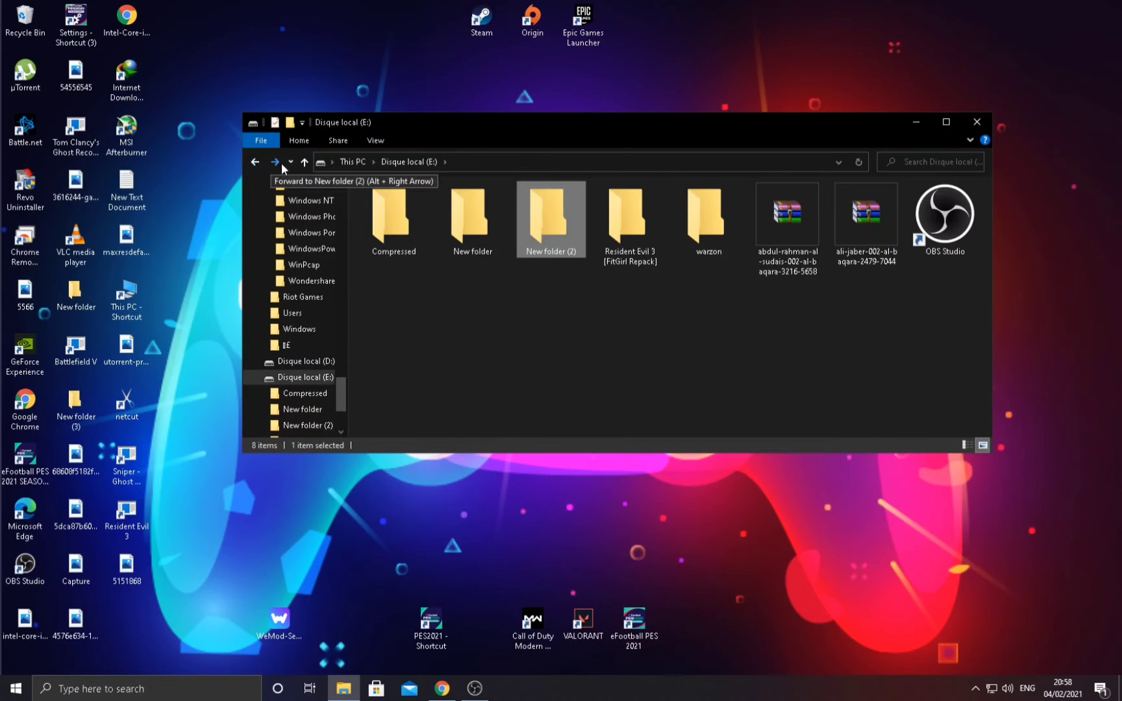
pyautogui.click(281, 163)
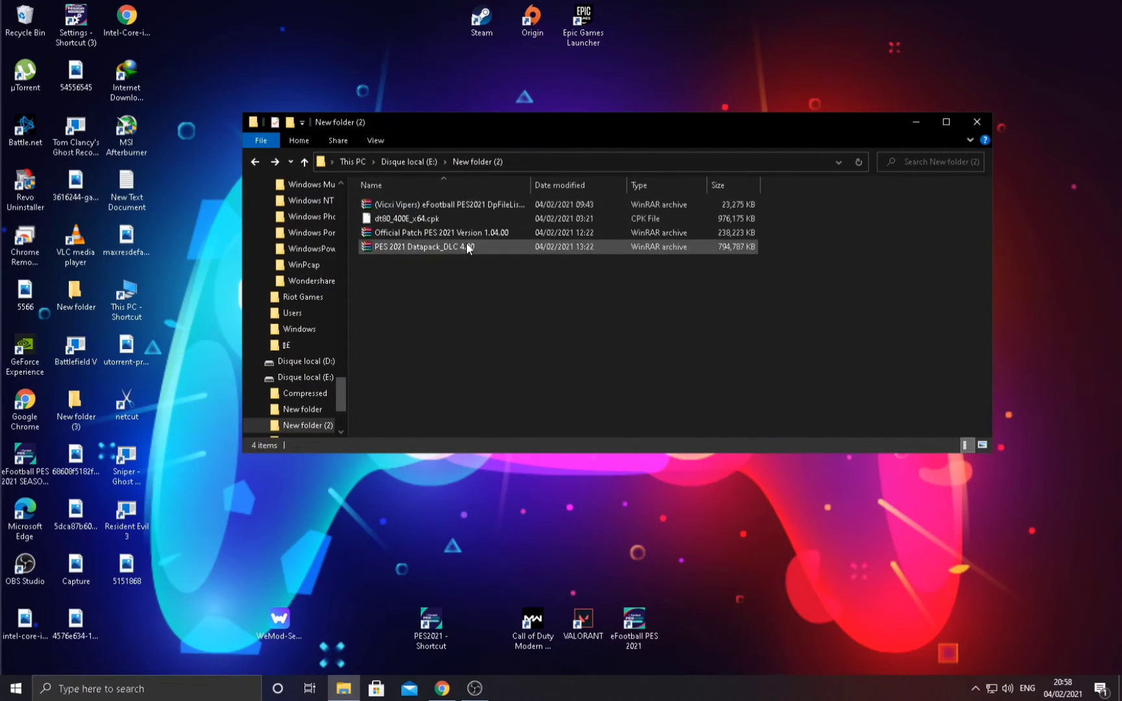
# Extract the eFootball PES2021 DpFileList Generator archive into the current folder and run the extracted application as administrator.
pyautogui.click(481, 203)
pyautogui.rightClick(482, 207)
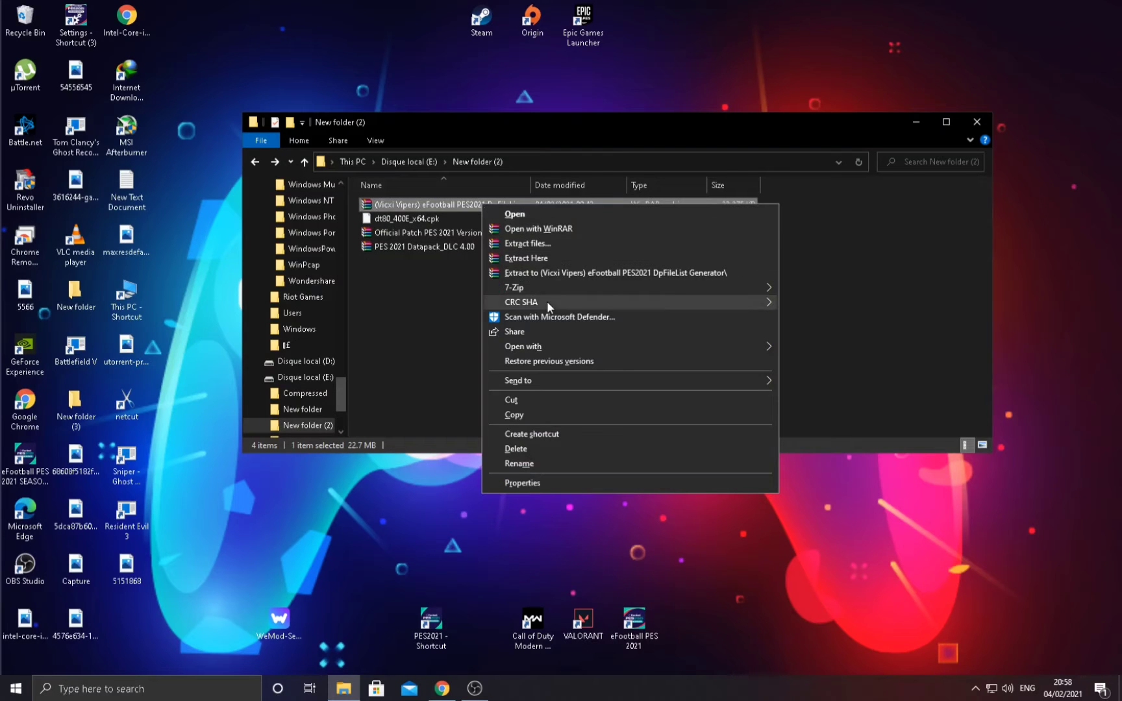
pyautogui.click(567, 258)
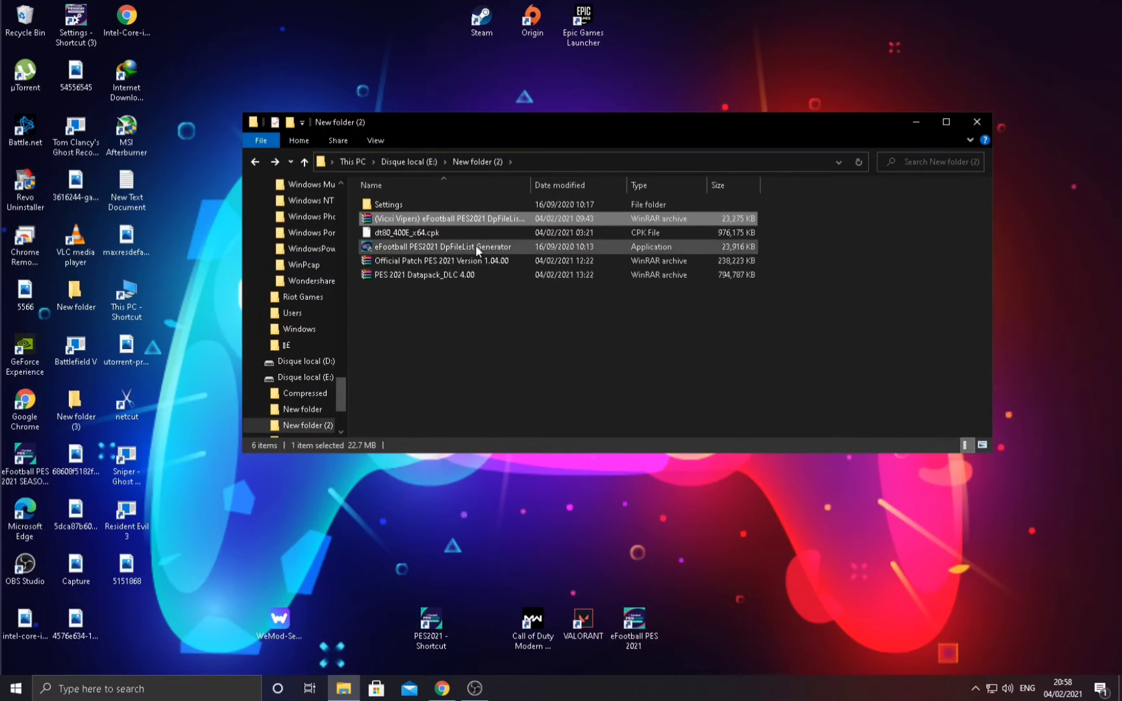
pyautogui.rightClick(475, 245)
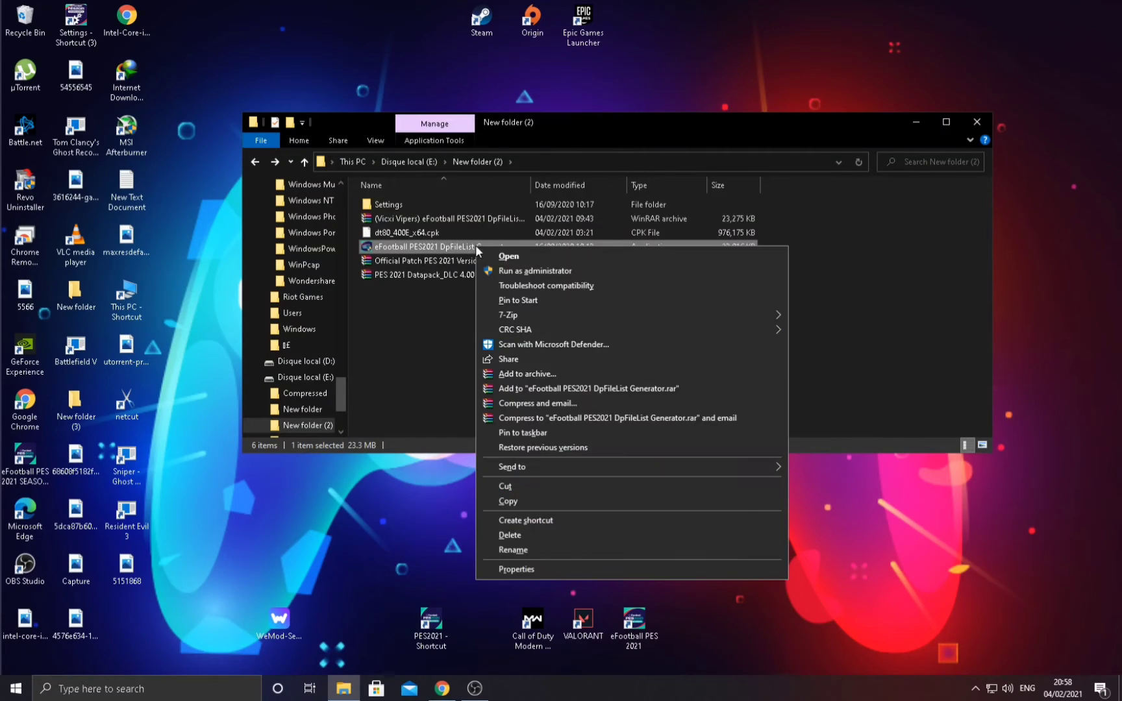
pyautogui.click(521, 271)
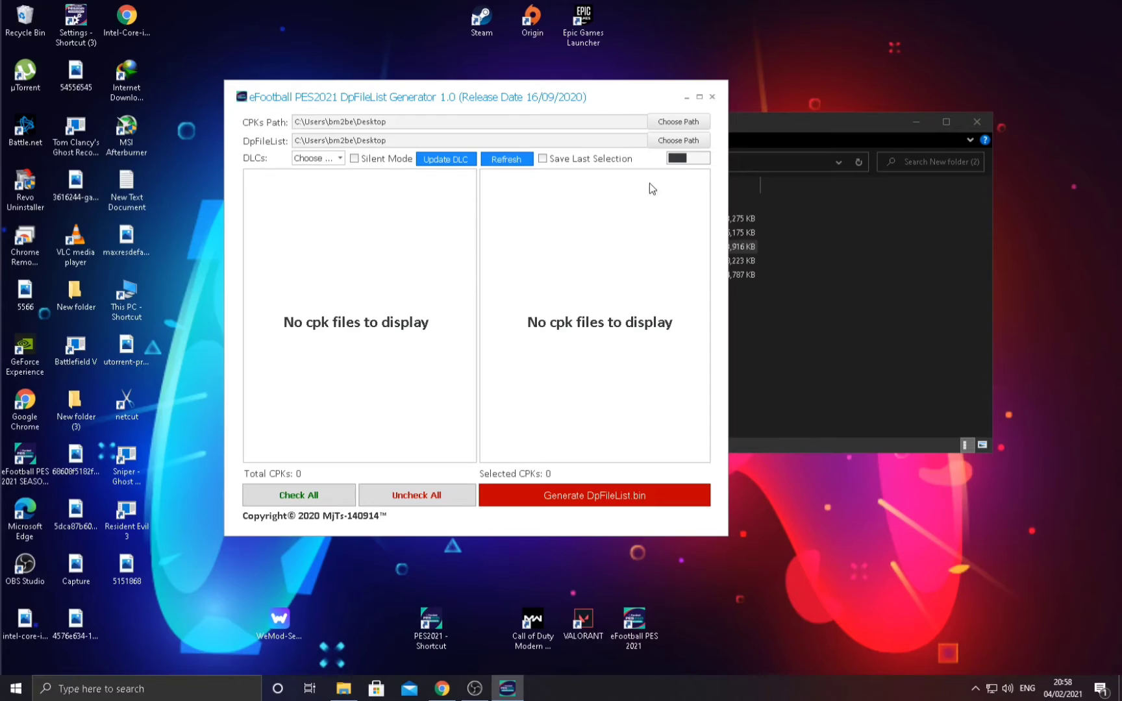
# Start choosing the generator's CPKs path and expand Program Files (x86) on drive C in the folder tree.
pyautogui.click(668, 124)
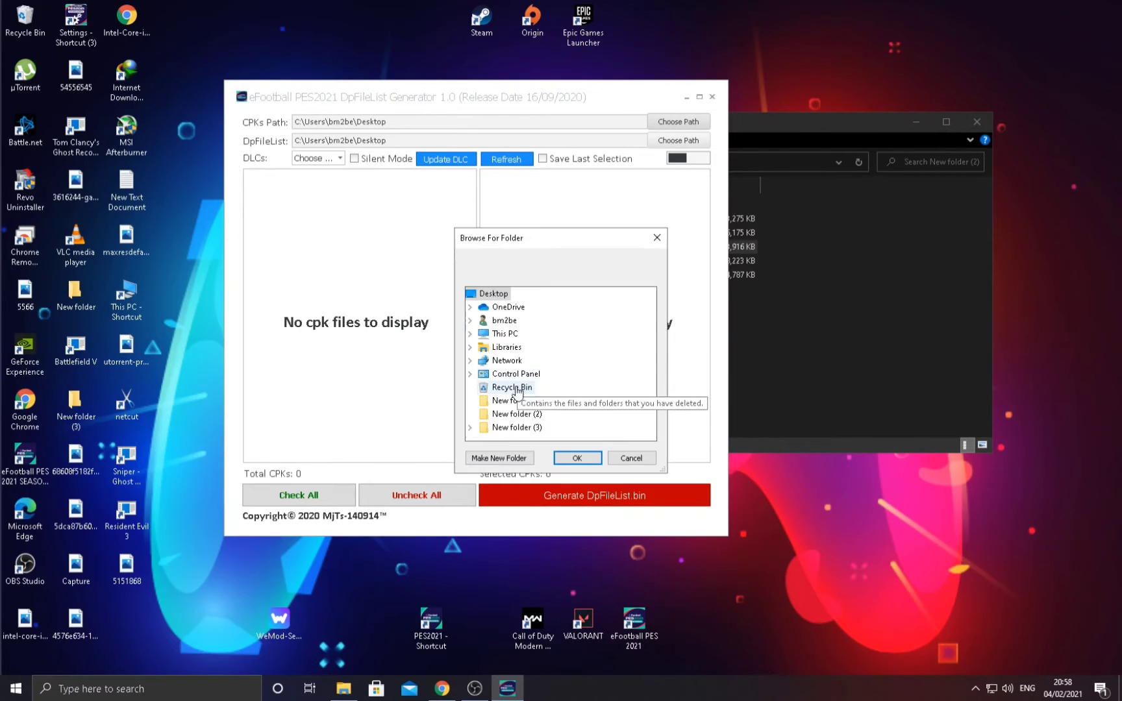
pyautogui.click(506, 335)
pyautogui.scroll(-3, 513, 344)
pyautogui.click(529, 320)
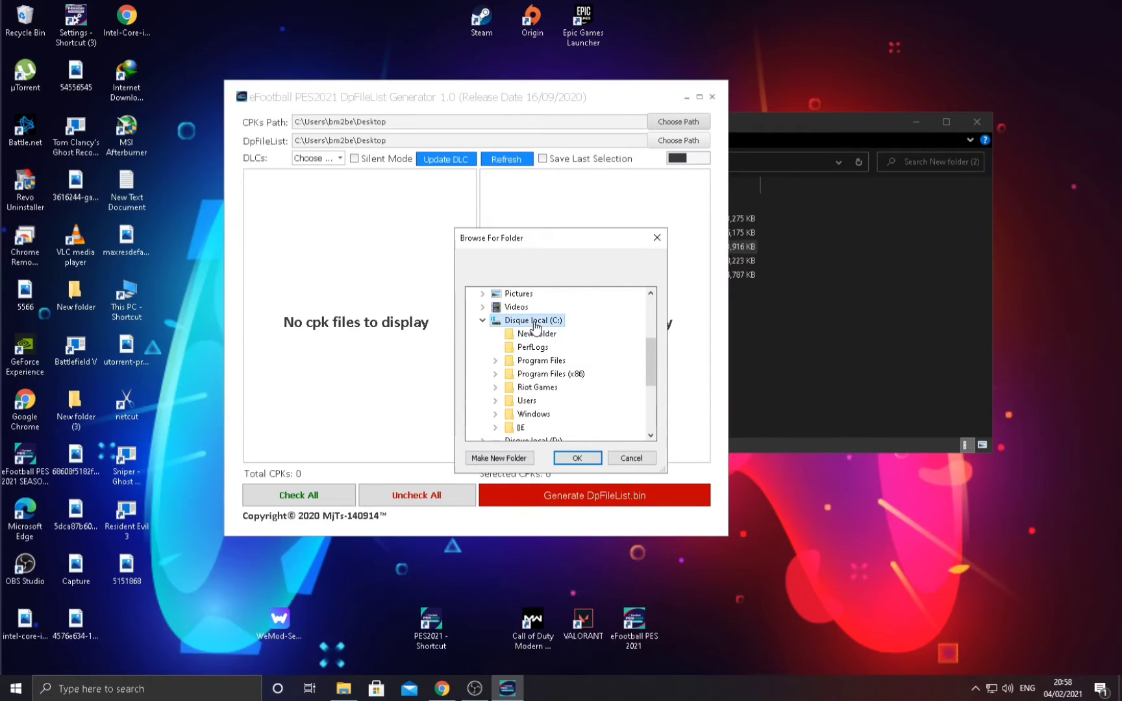
pyautogui.doubleClick(552, 361)
pyautogui.scroll(-2, 584, 383)
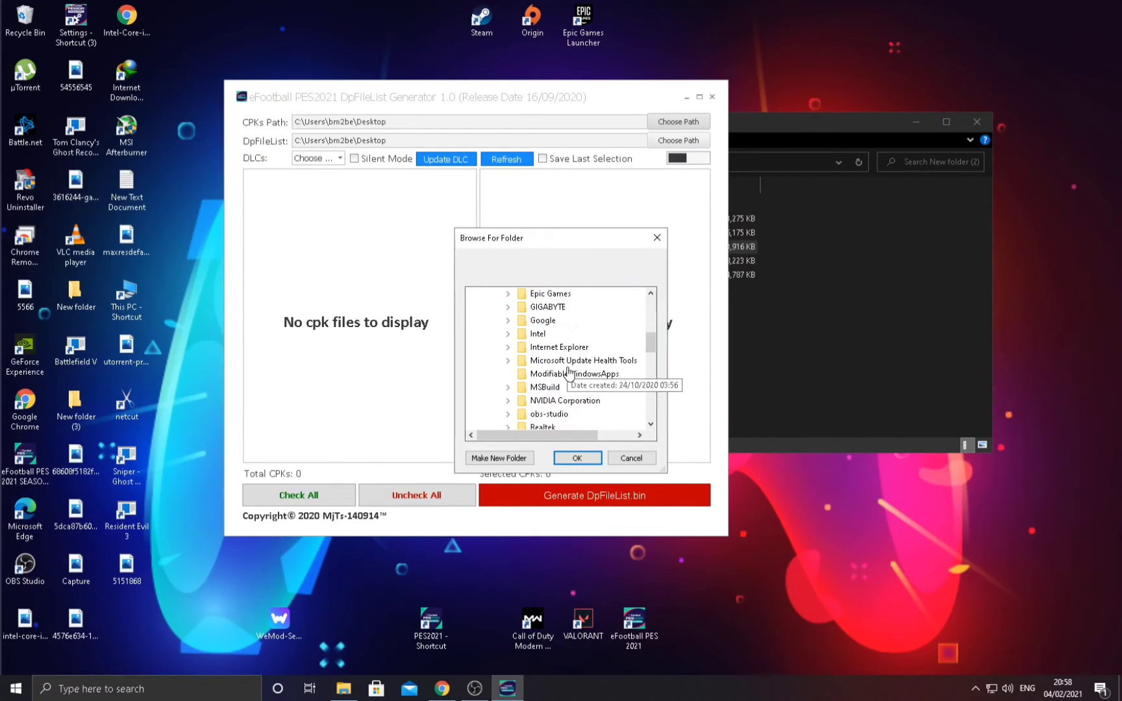
pyautogui.scroll(3, 595, 397)
pyautogui.doubleClick(539, 374)
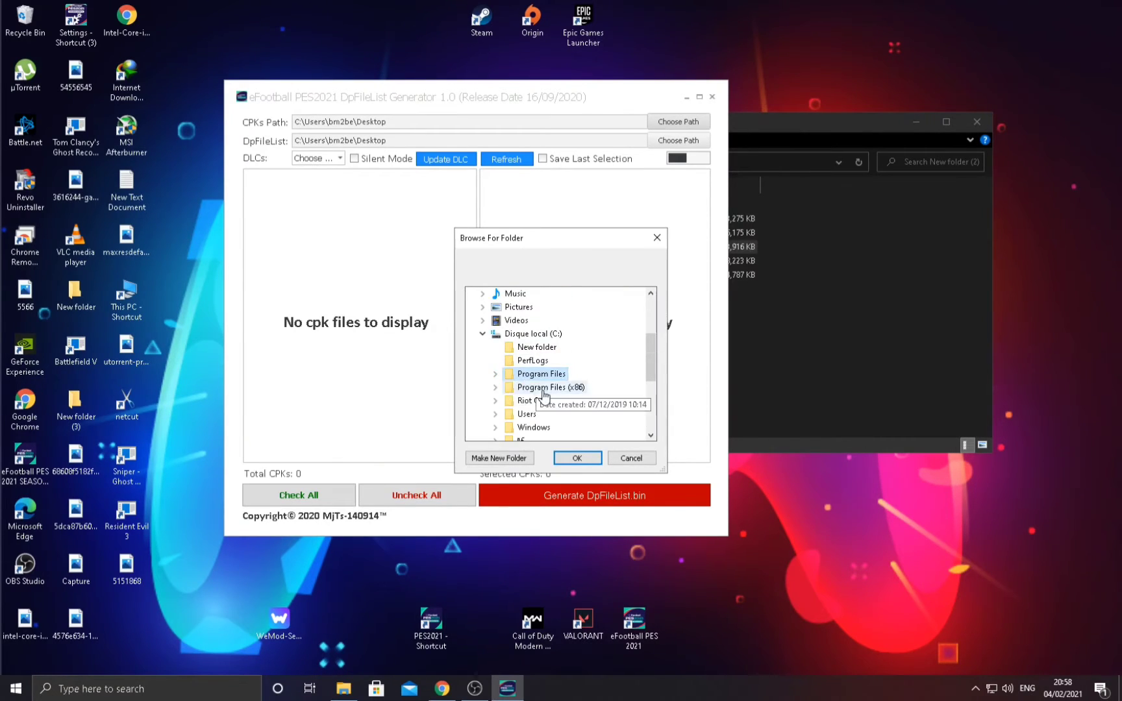
pyautogui.doubleClick(539, 388)
# Set the CPKs path to the Steam\steamapps\common\eFootball PES 2021\download folder within Program Files (x86).
pyautogui.scroll(-1, 571, 390)
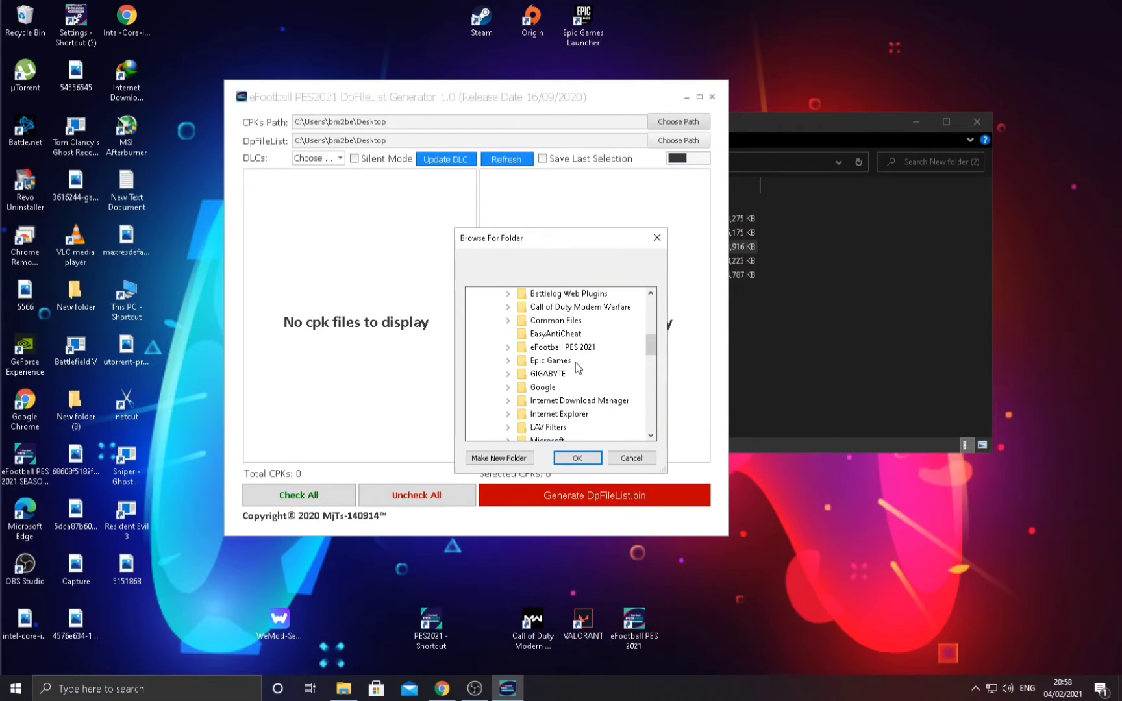
pyautogui.scroll(-4, 567, 409)
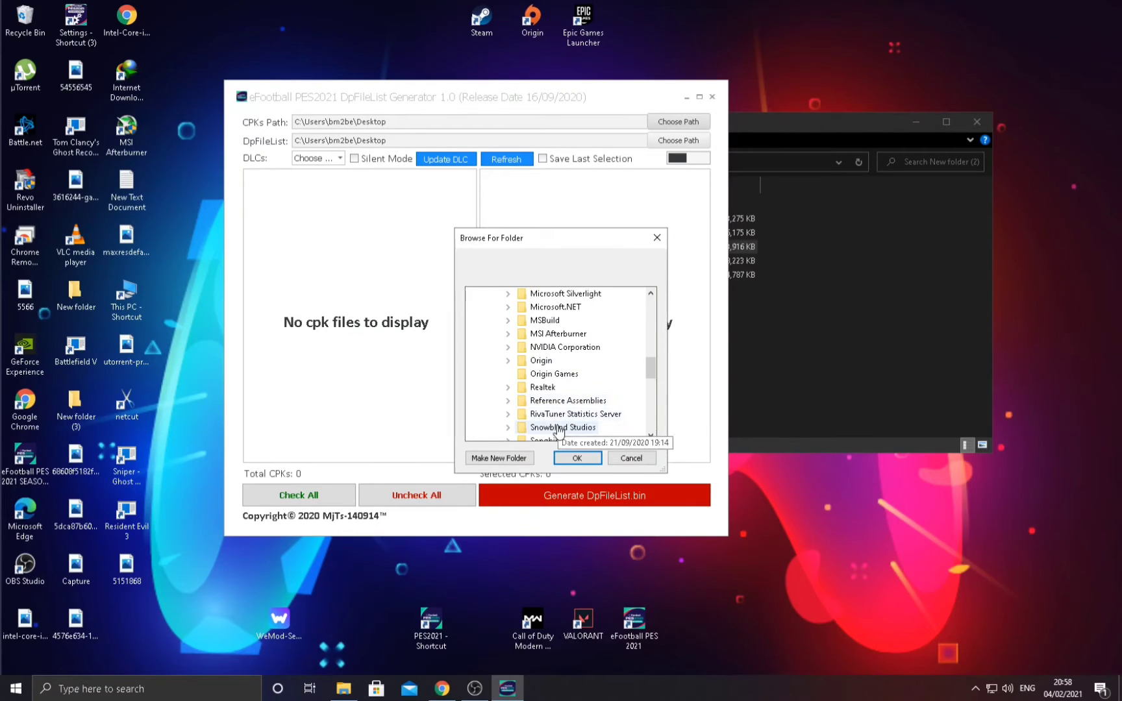
pyautogui.scroll(-1, 601, 417)
pyautogui.doubleClick(573, 416)
pyautogui.scroll(-5, 552, 415)
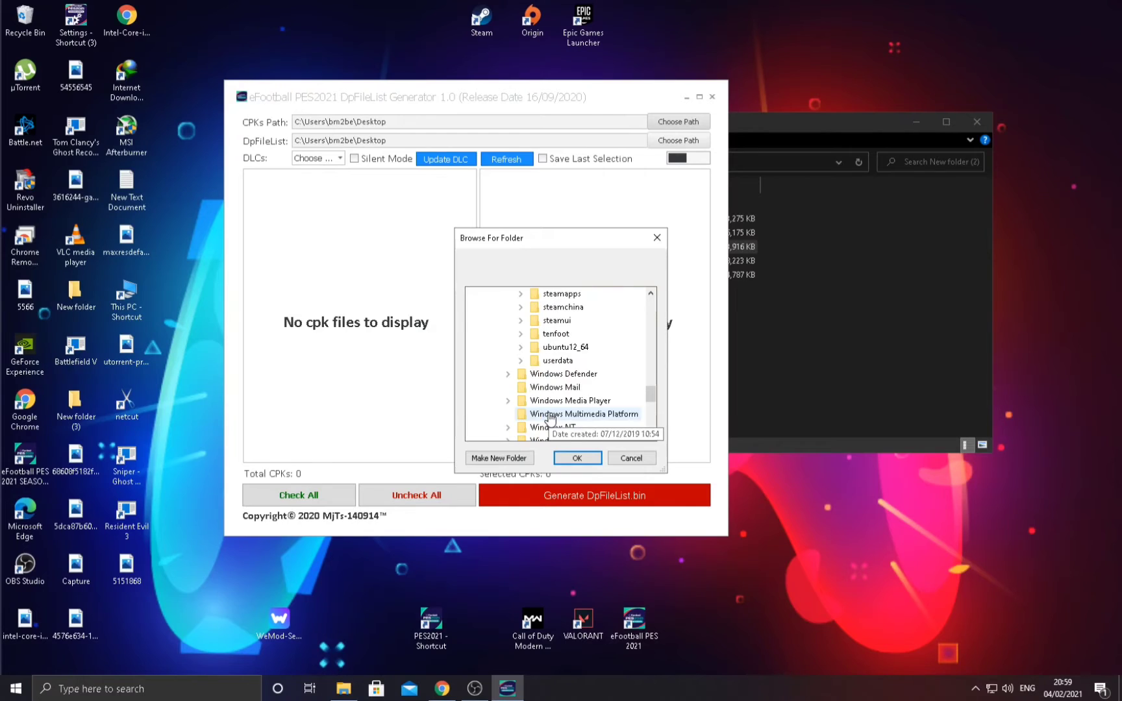
pyautogui.doubleClick(565, 294)
pyautogui.doubleClick(576, 309)
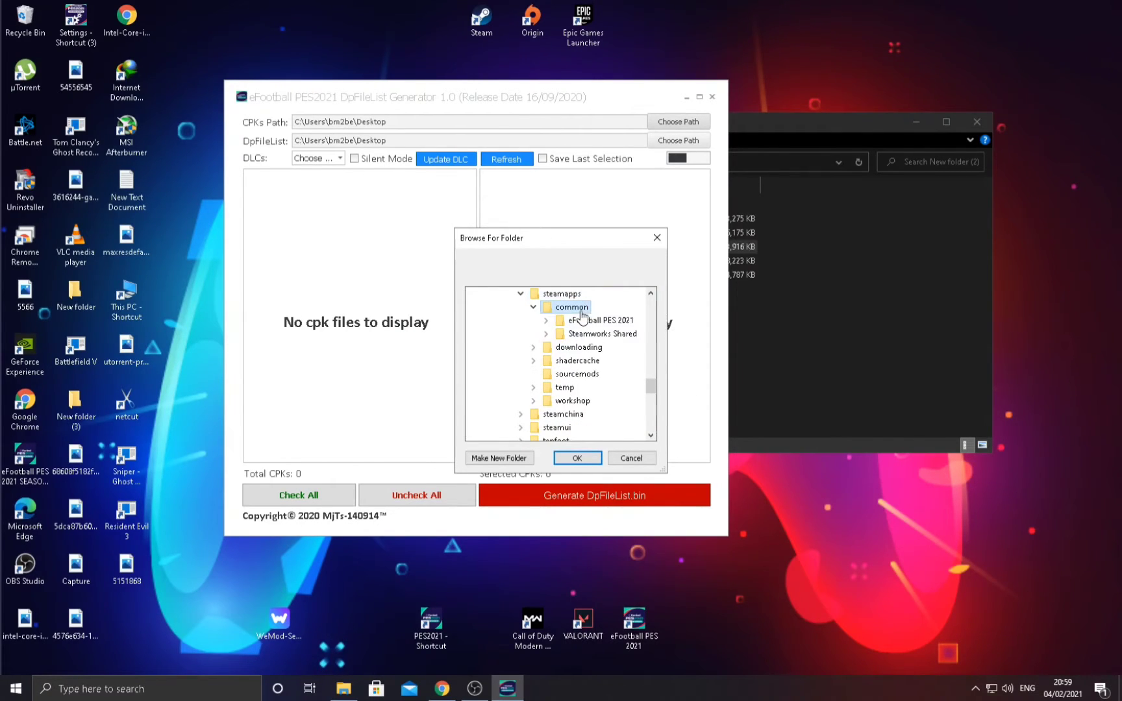
pyautogui.doubleClick(599, 320)
pyautogui.click(597, 346)
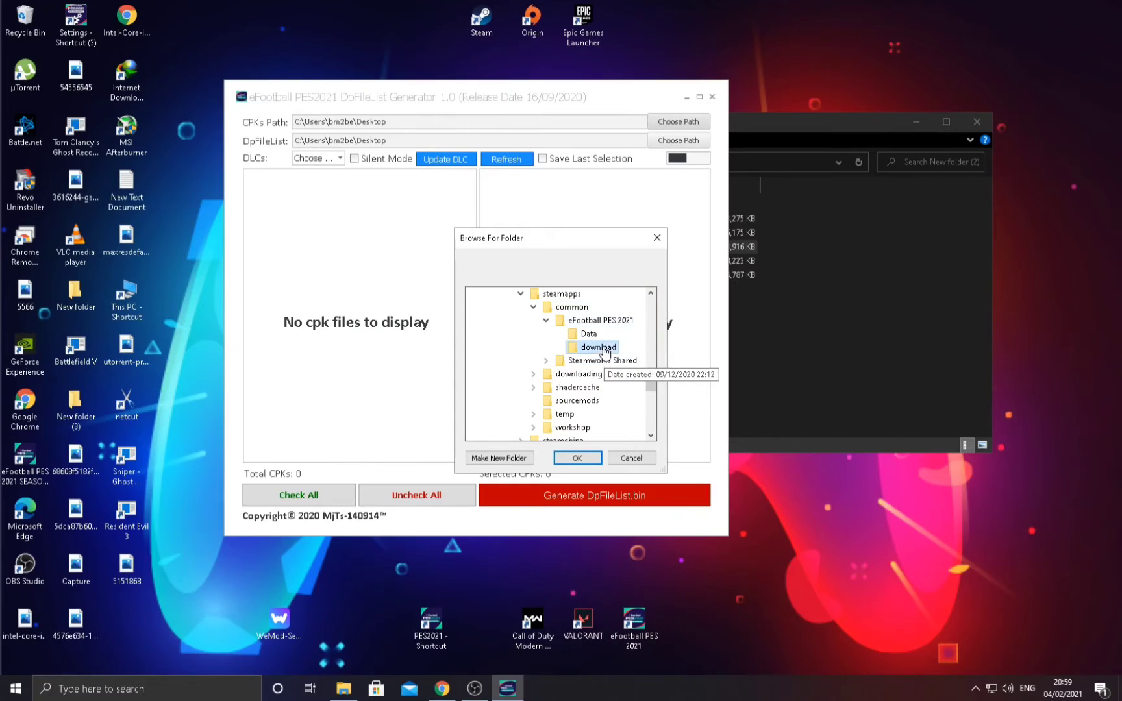
pyautogui.click(578, 457)
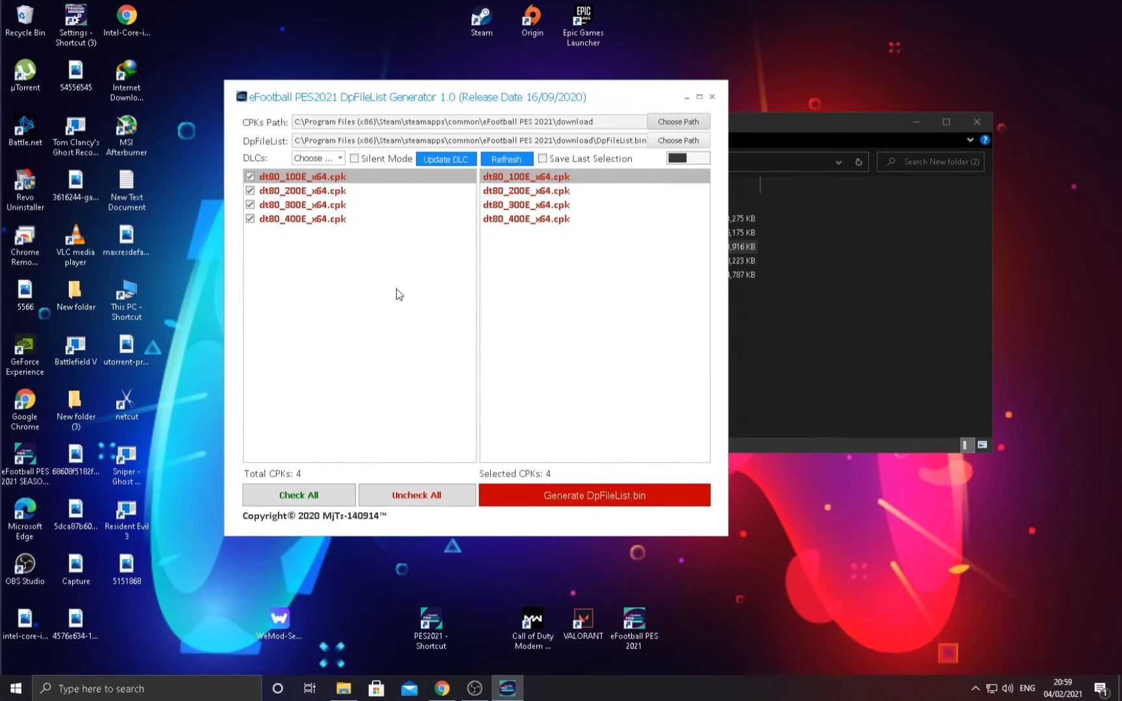
# Check all listed CPK files and set DLCs to No DLC, closing the generator when done.
pyautogui.click(336, 488)
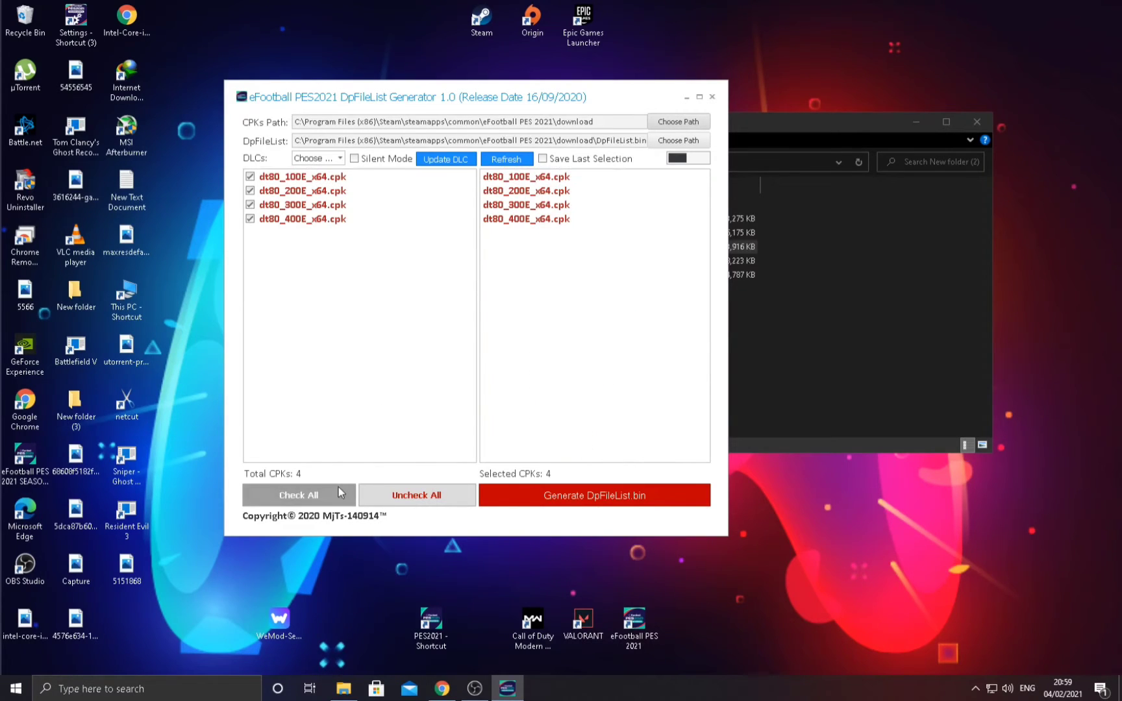
pyautogui.click(338, 158)
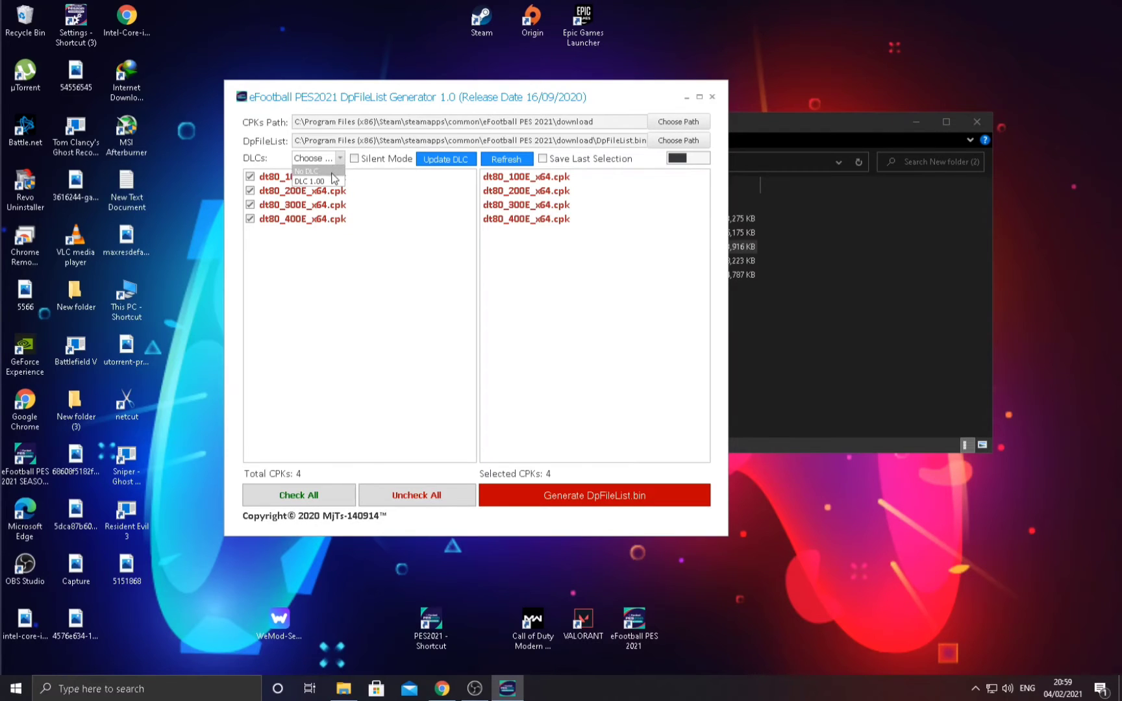
pyautogui.click(317, 177)
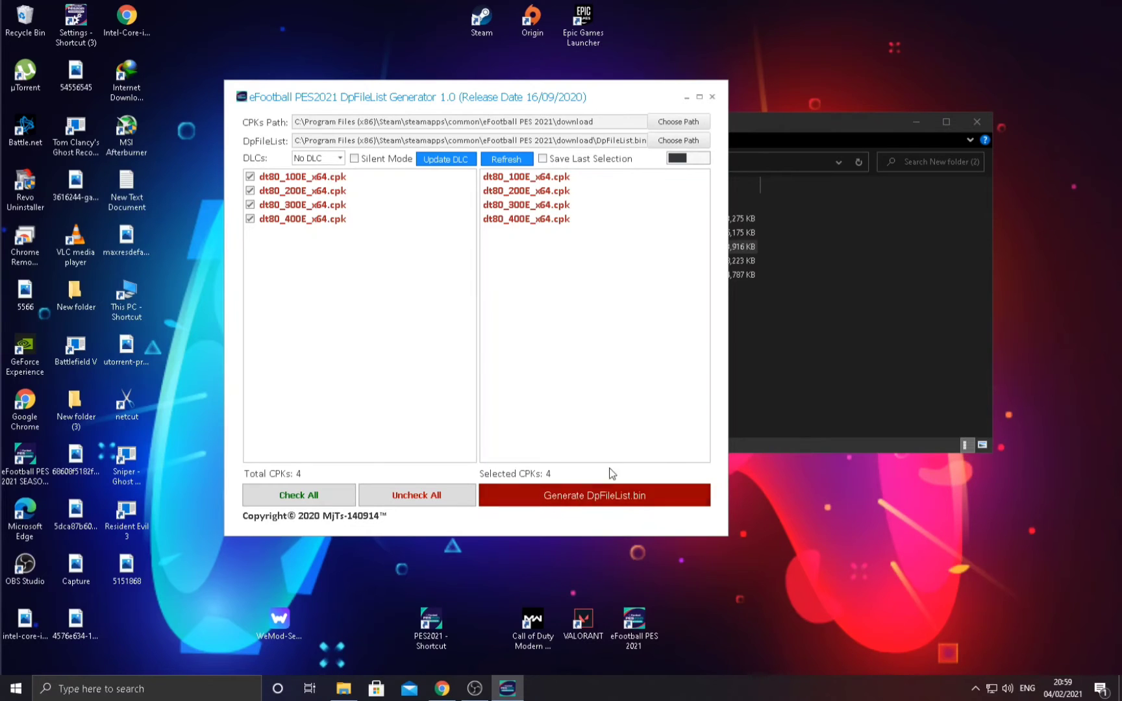
pyautogui.click(714, 98)
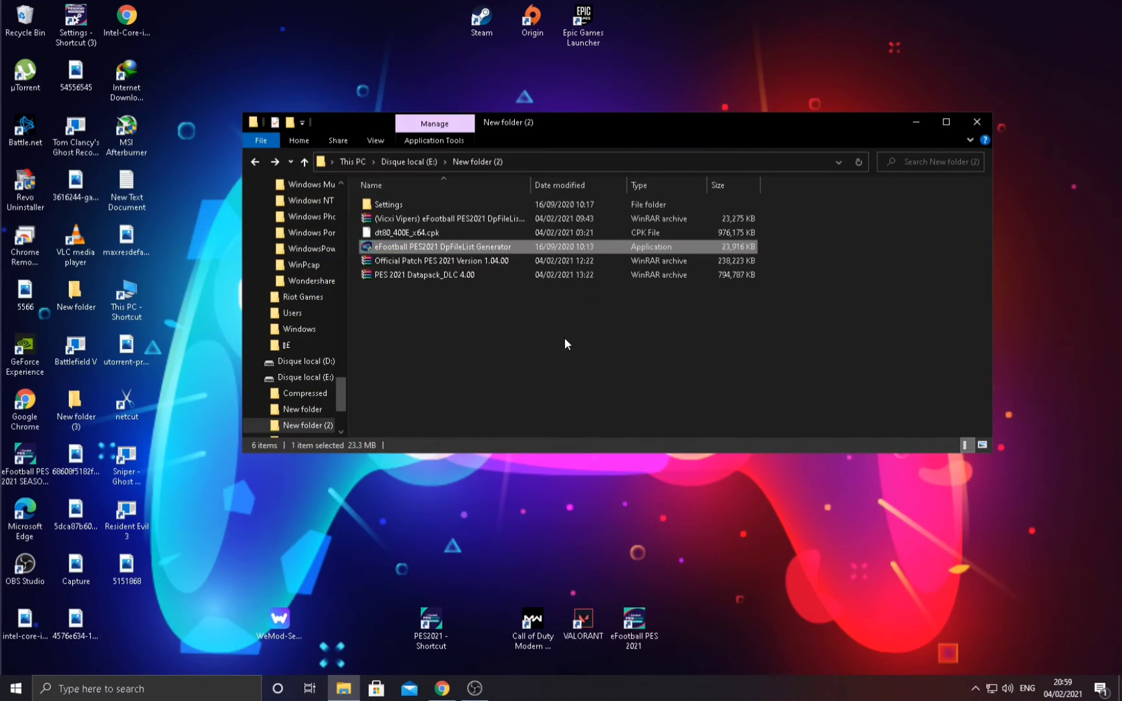
# Extract the Official Patch PES 2021 Version 1.04.00 archive directly into the current folder.
pyautogui.click(454, 262)
pyautogui.rightClick(456, 264)
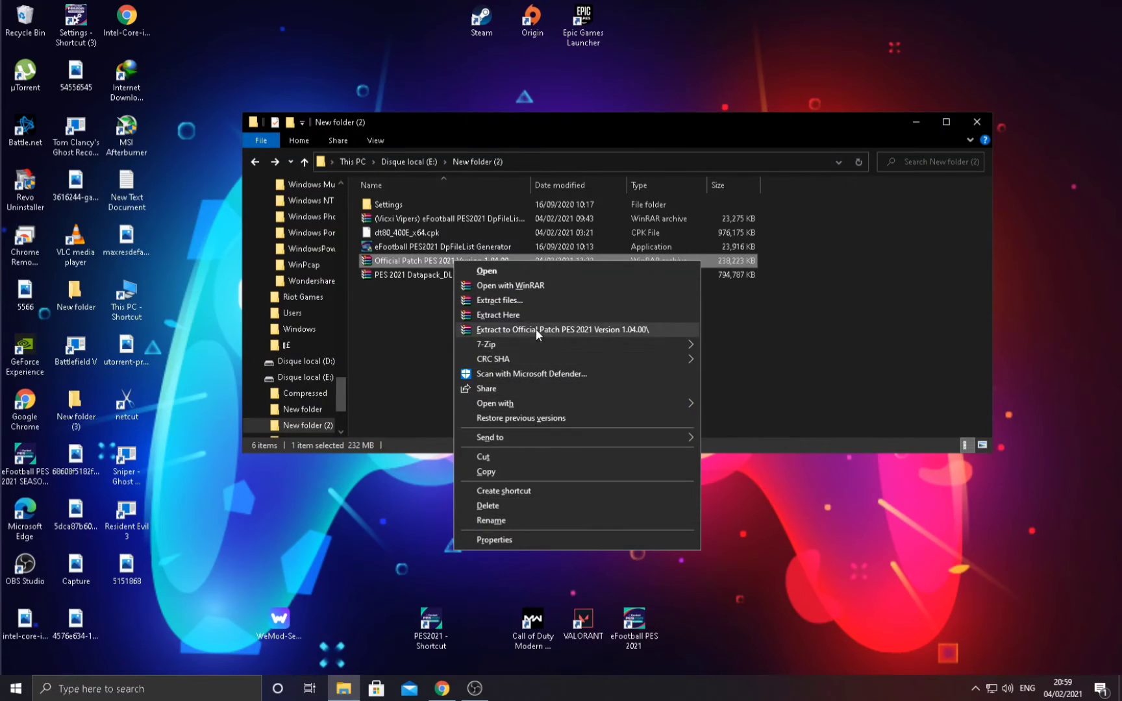
pyautogui.click(523, 313)
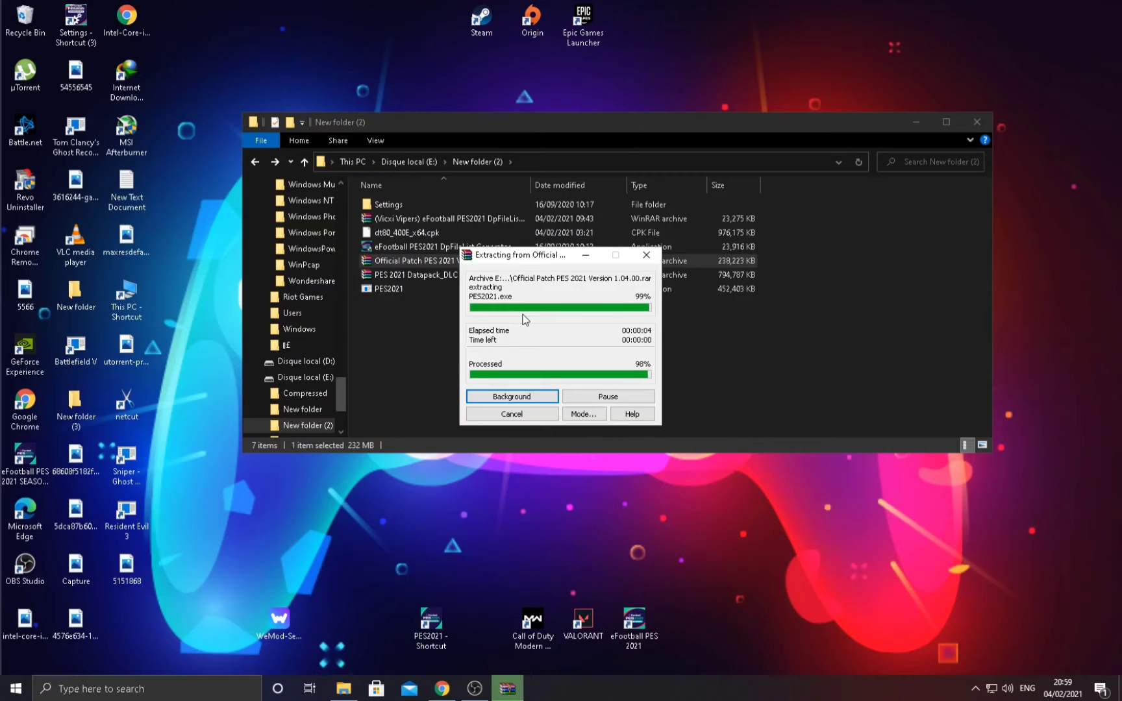
# Cut the extracted PES2021 application and go to the Steam\steamapps\common\eFootball PES 2021 folder within Program Files (x86).
pyautogui.click(393, 288)
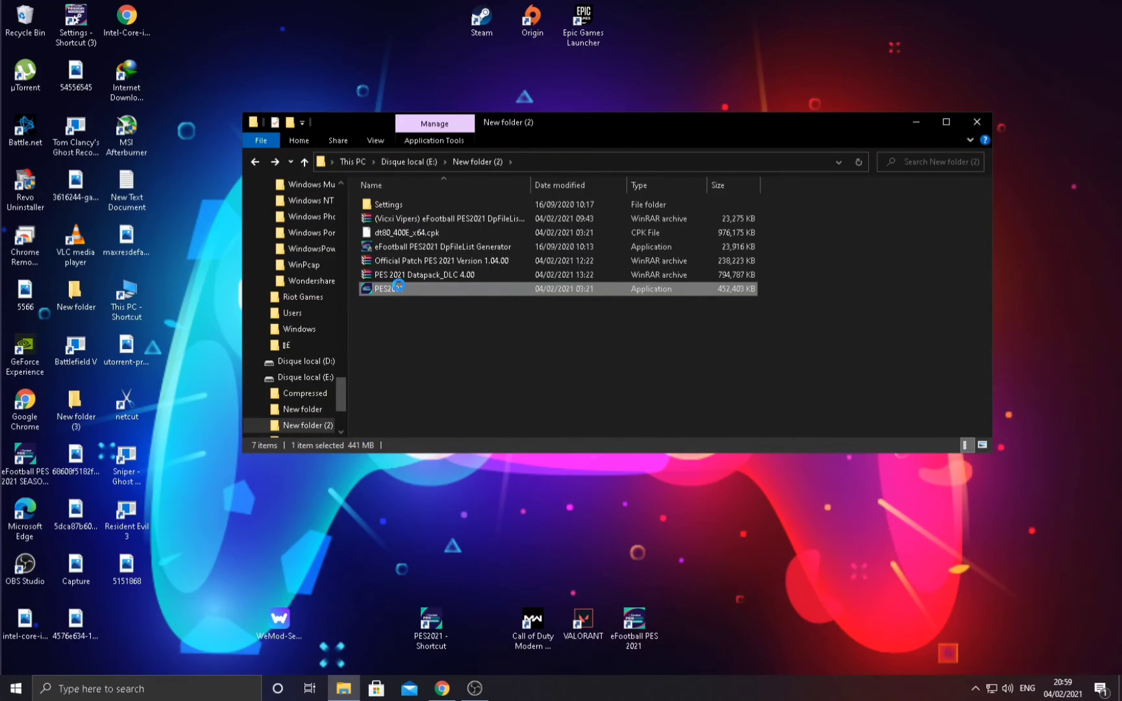
pyautogui.rightClick(399, 286)
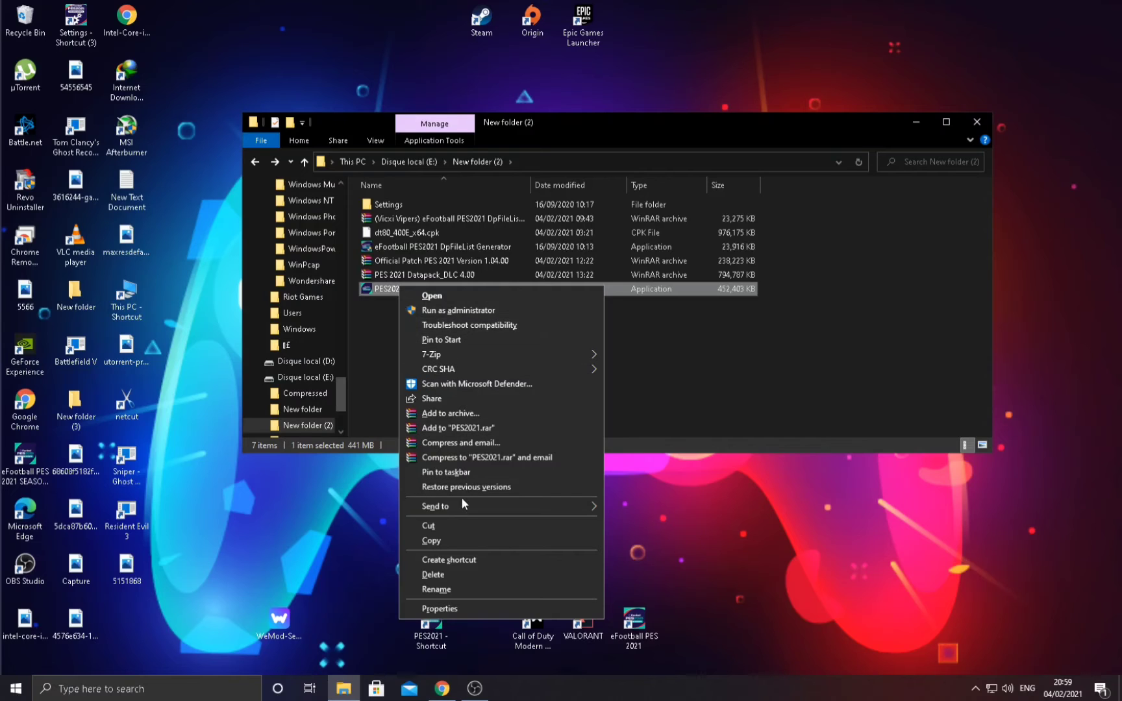
pyautogui.click(459, 520)
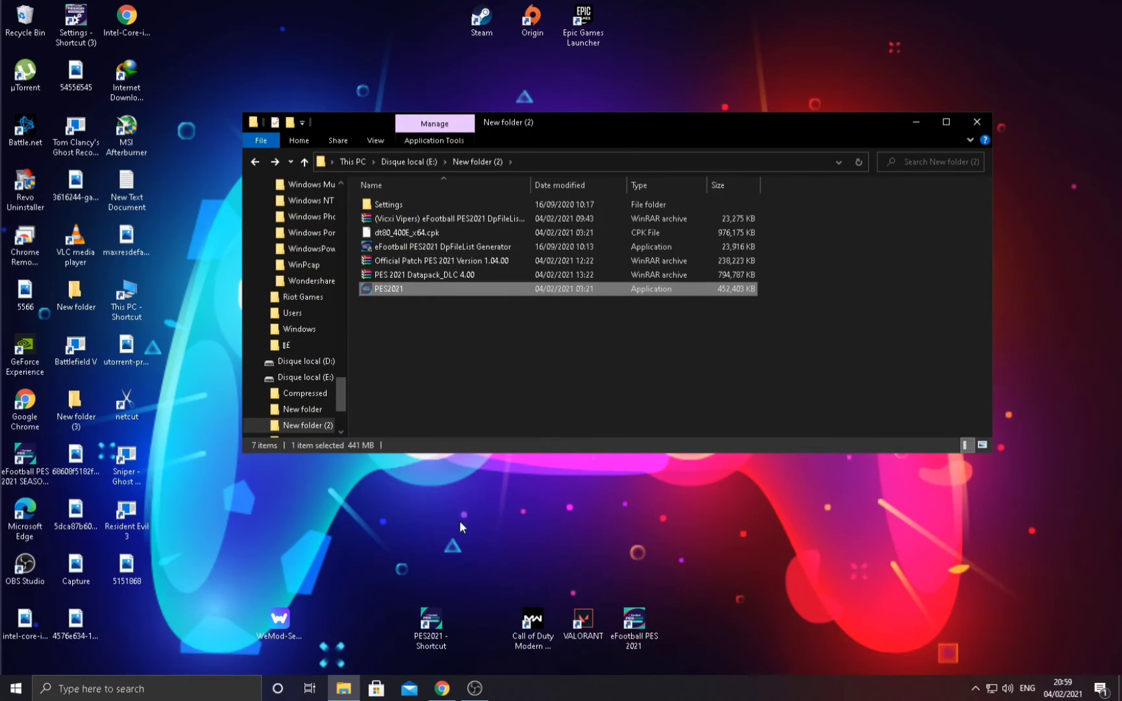
pyautogui.click(274, 161)
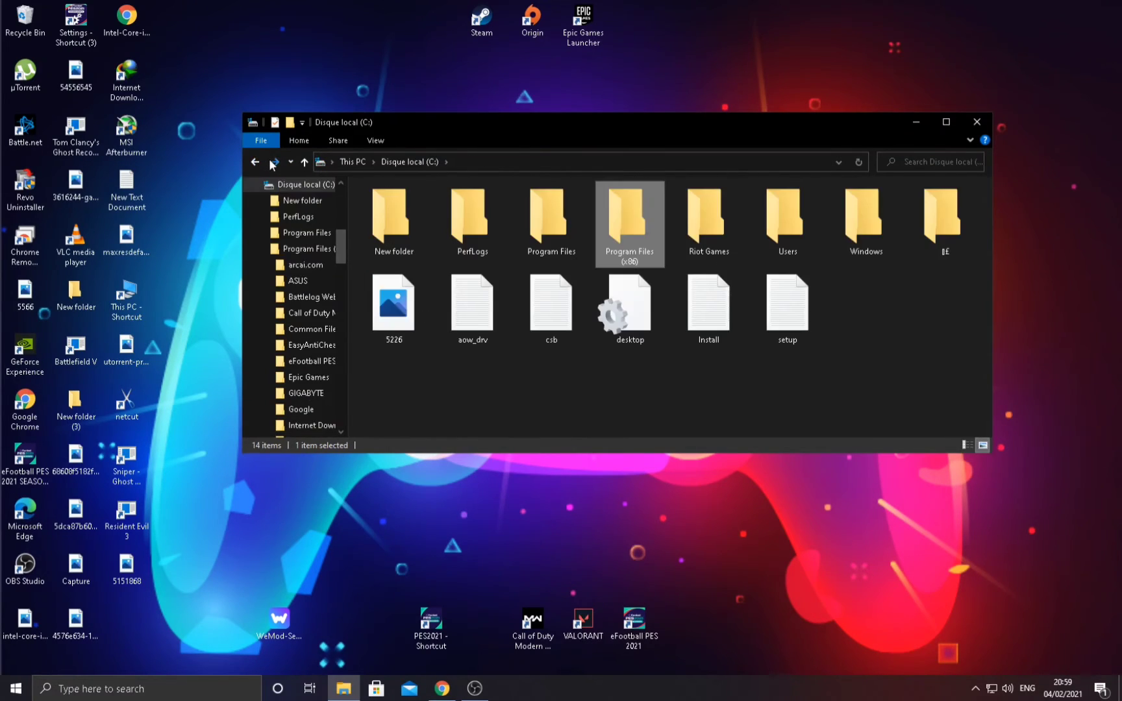
pyautogui.click(273, 162)
pyautogui.click(273, 163)
pyautogui.click(273, 163)
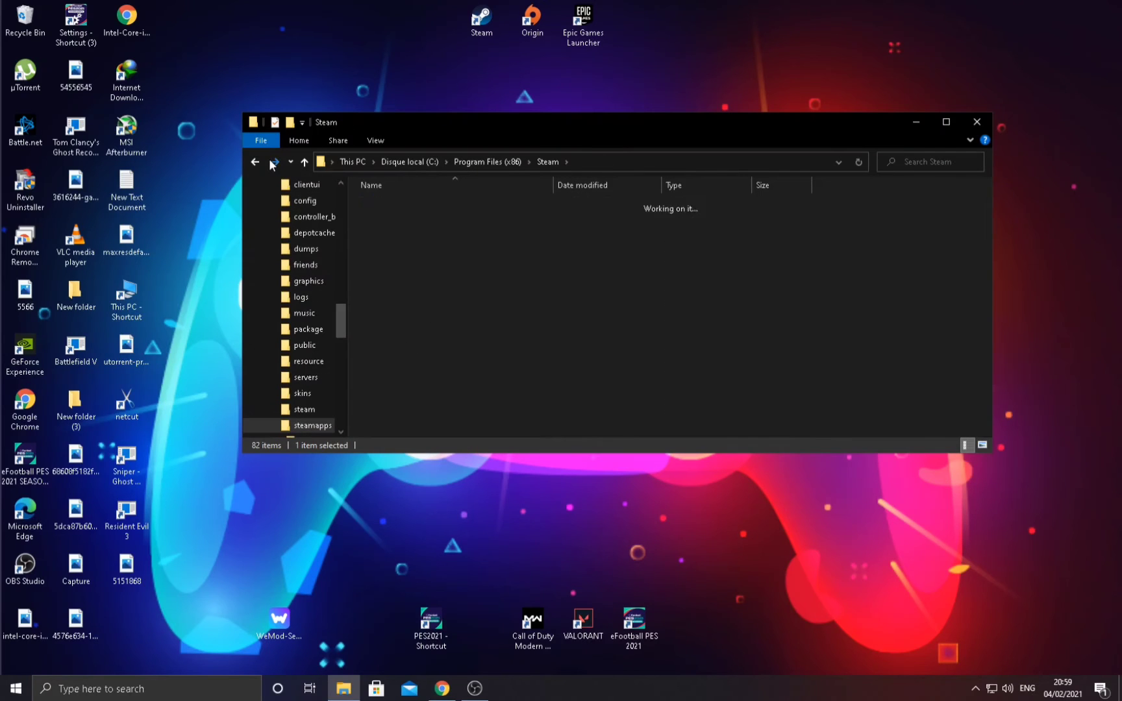
pyautogui.click(273, 162)
pyautogui.click(273, 162)
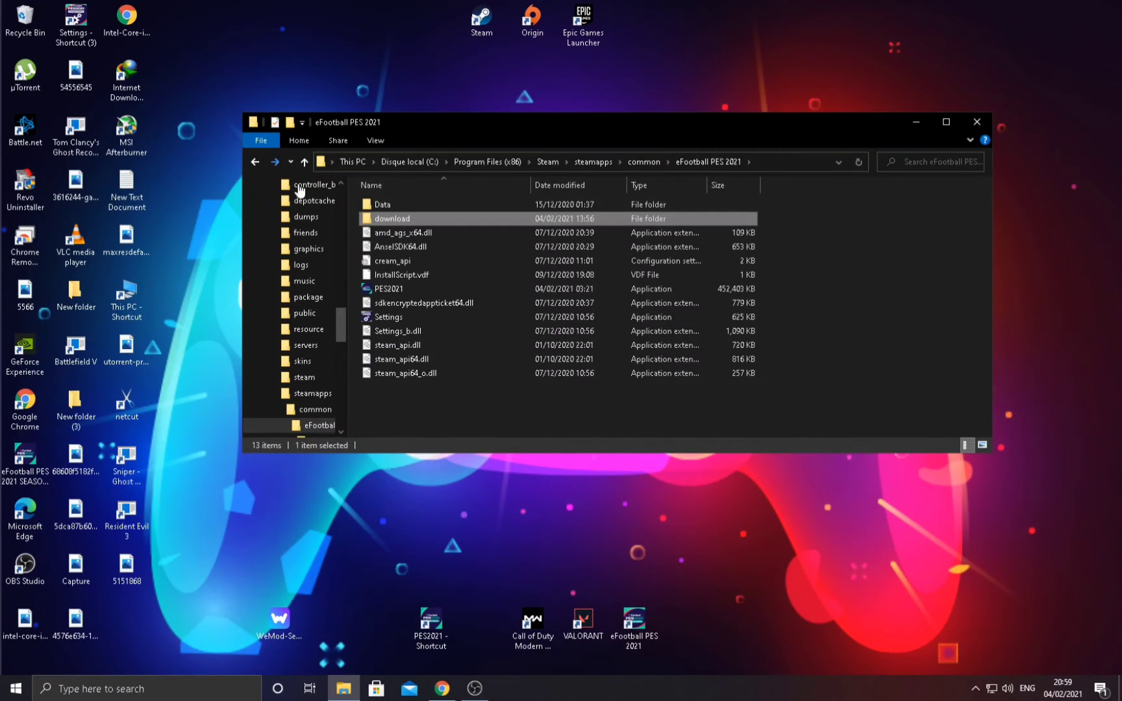
# Try to paste the PES2021 application into the eFootball PES 2021 folder, cancel the file replacement, and close the folder window.
pyautogui.click(428, 406)
pyautogui.rightClick(427, 403)
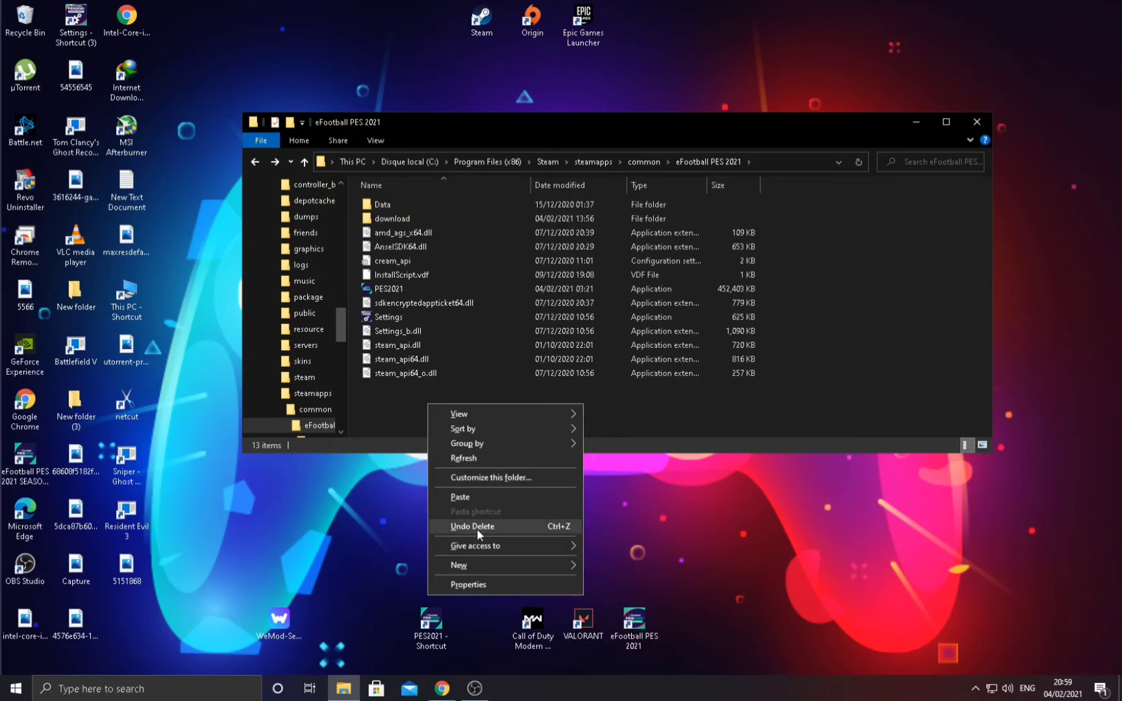
pyautogui.click(474, 497)
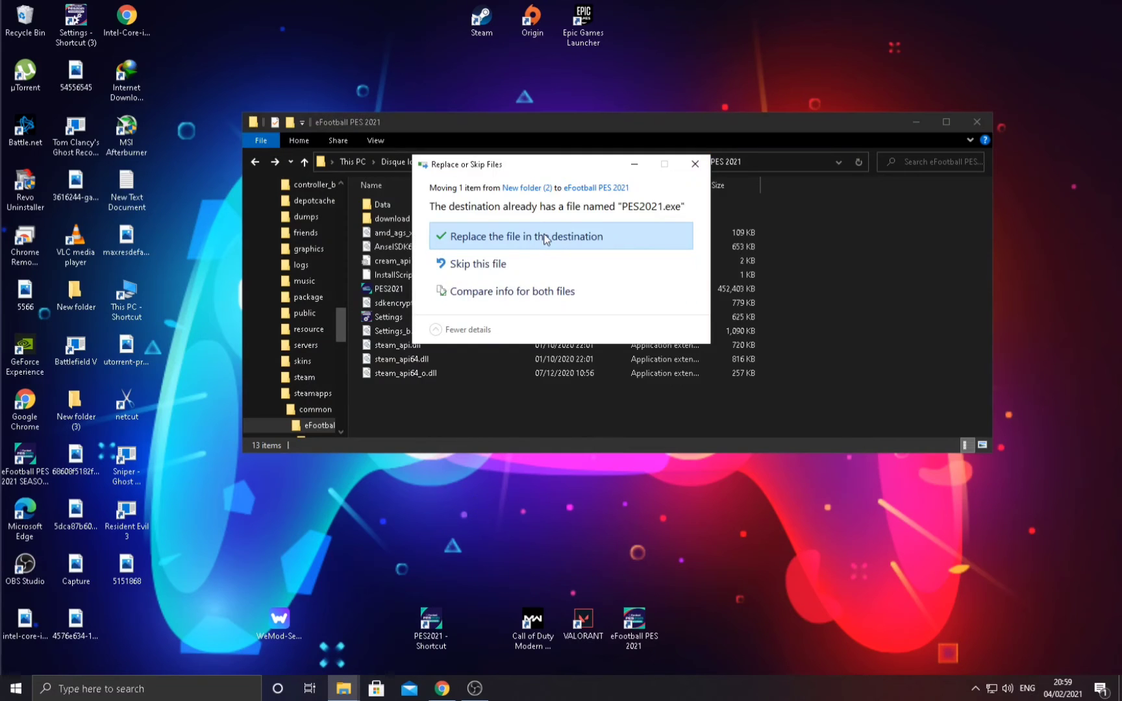
pyautogui.click(695, 164)
pyautogui.click(977, 121)
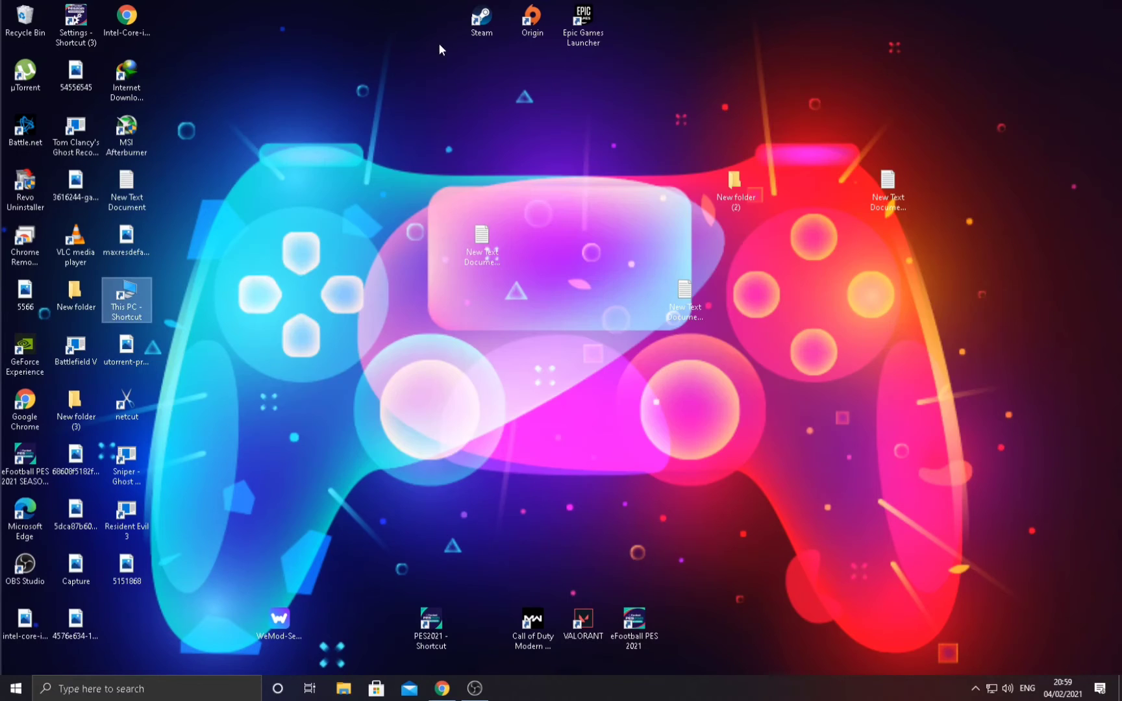
# Start Steam from the desktop, close its news window, and minimize Steam.
pyautogui.doubleClick(469, 21)
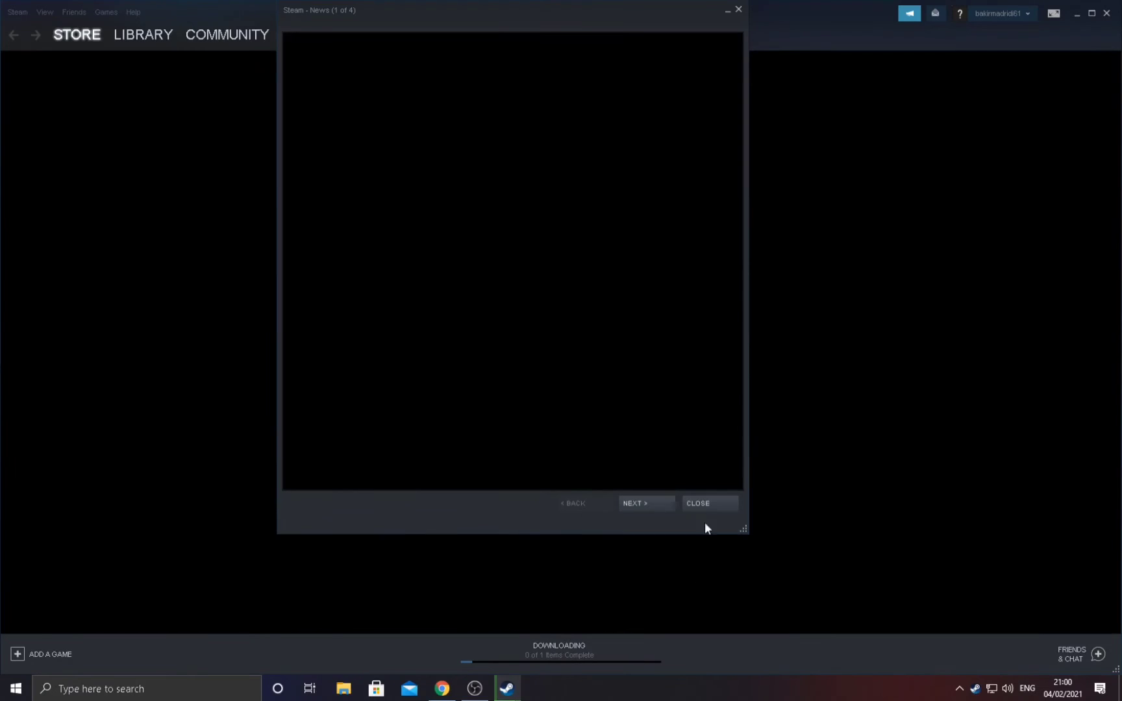
pyautogui.click(710, 505)
pyautogui.click(1076, 15)
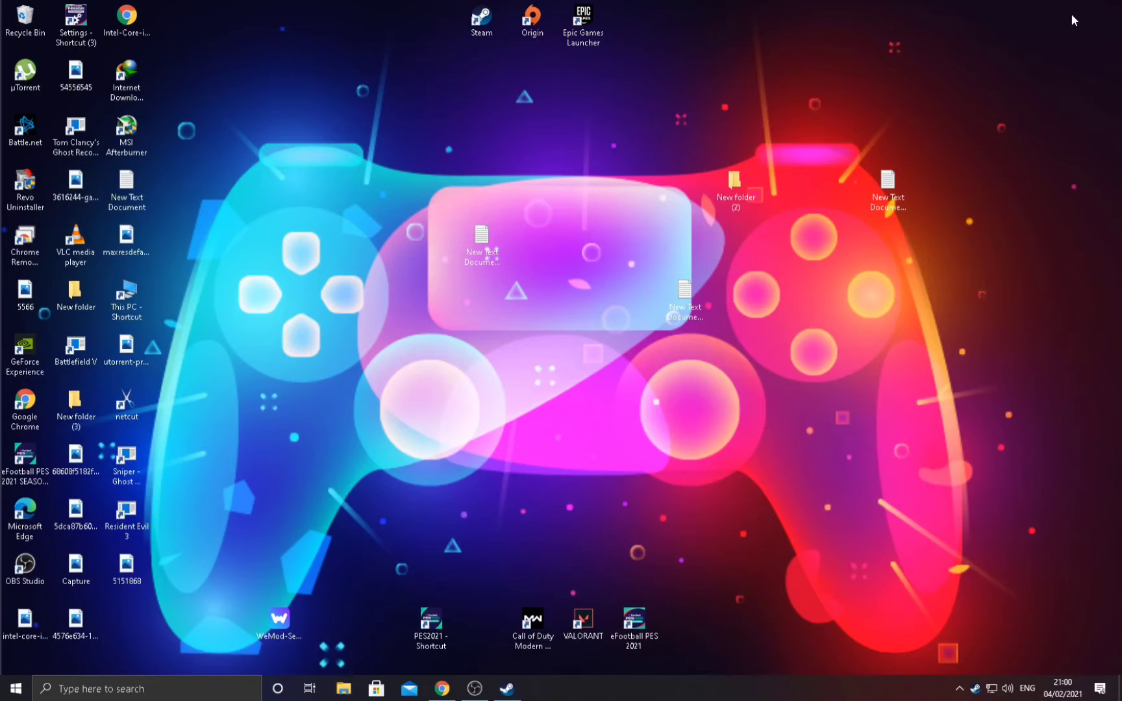
# Place the PES2021 and Steam shortcuts side by side mid-desktop and launch the game from the PES2021 shortcut.
pyautogui.moveTo(448, 616); pyautogui.dragTo(493, 403)
pyautogui.moveTo(484, 32); pyautogui.dragTo(535, 412)
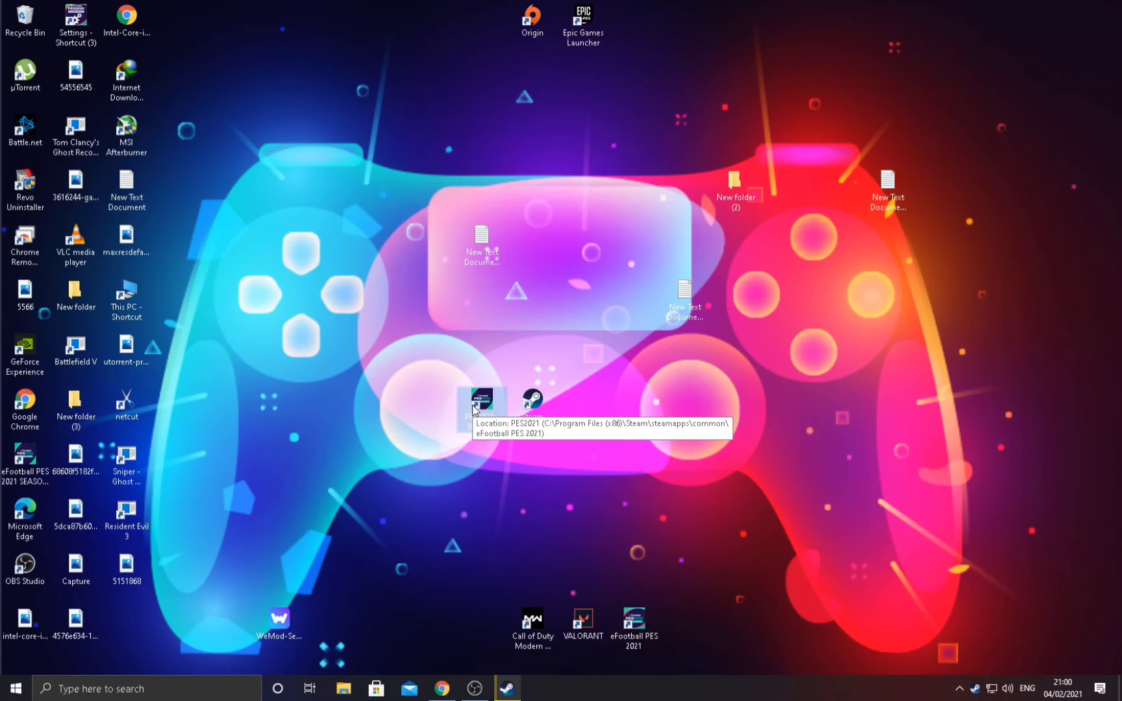
pyautogui.doubleClick(480, 403)
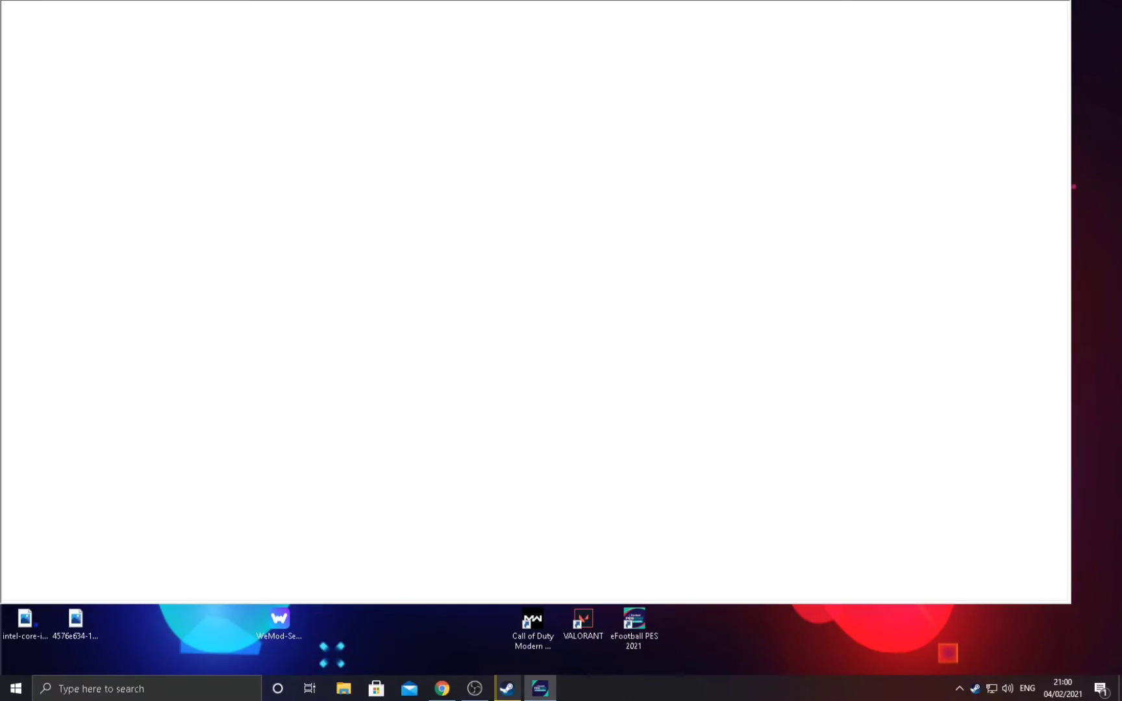